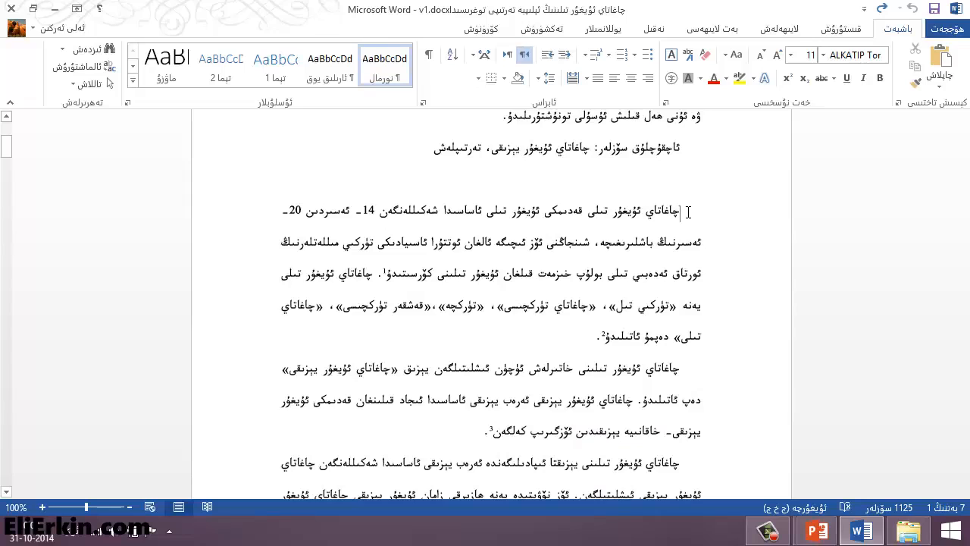
Step: Select the first three body paragraphs below the keywords line
{"action": "left_click_drag", "start_coordinate": [686, 211], "coordinate": [466, 363]}
{"action": "scroll", "coordinate": [531, 391], "scroll_direction": "up", "scroll_amount": 3}
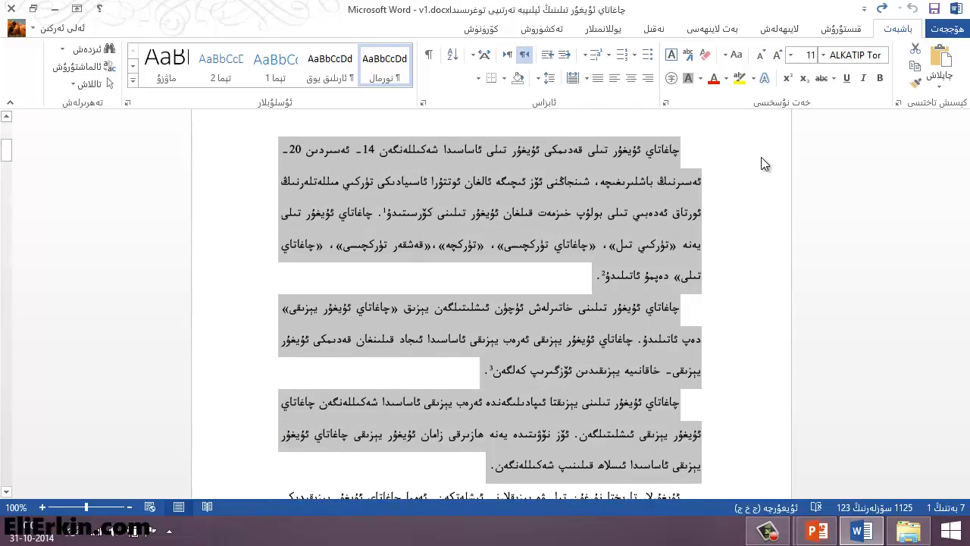
Step: Try the preset two-column layout on the selected paragraphs, then undo it
{"action": "left_click", "coordinate": [728, 30]}
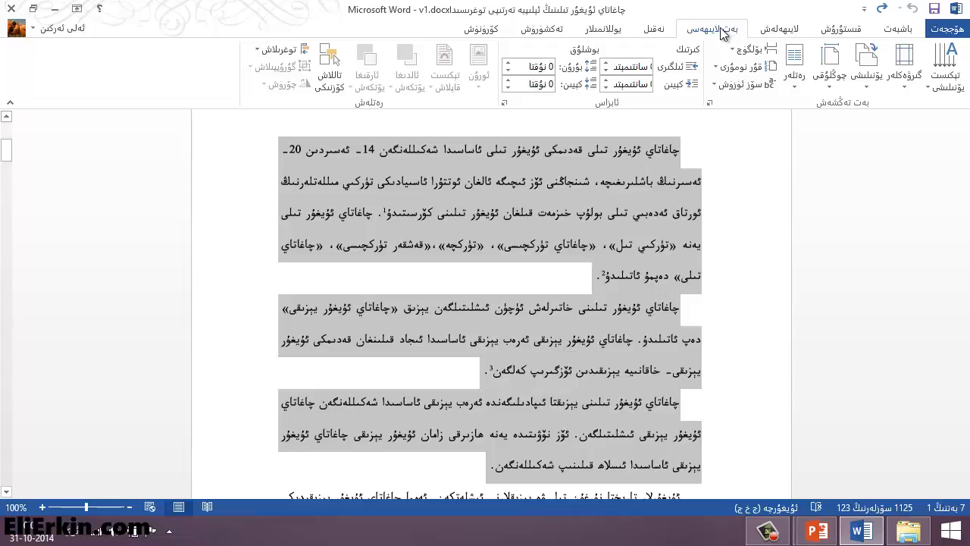
{"action": "left_click", "coordinate": [796, 87]}
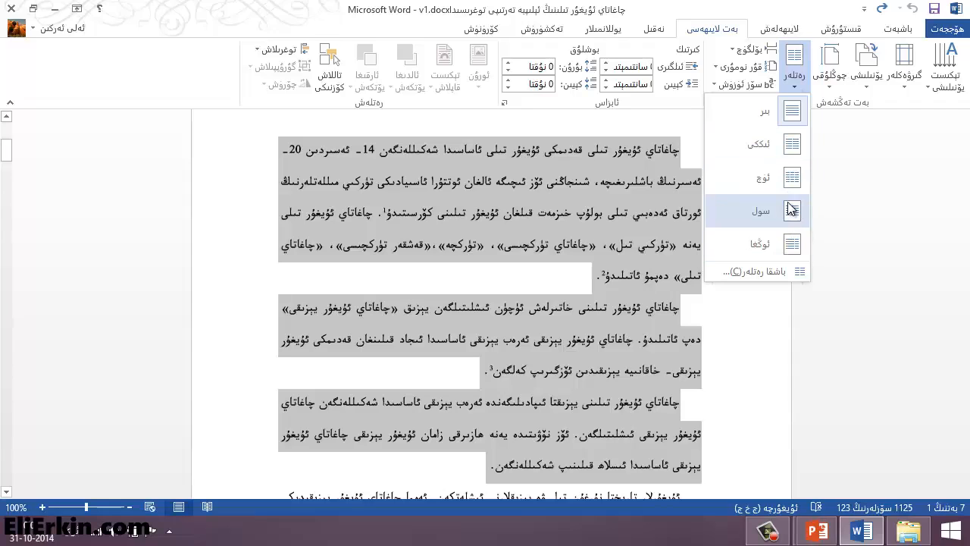
{"action": "left_click", "coordinate": [789, 149]}
{"action": "scroll", "coordinate": [544, 281], "scroll_direction": "down", "scroll_amount": 3}
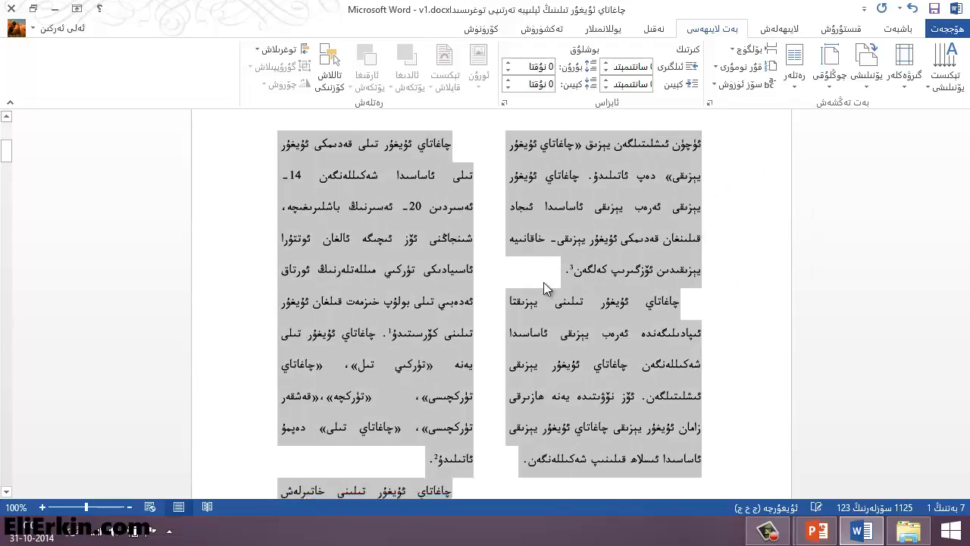
{"action": "scroll", "coordinate": [543, 283], "scroll_direction": "up", "scroll_amount": 3}
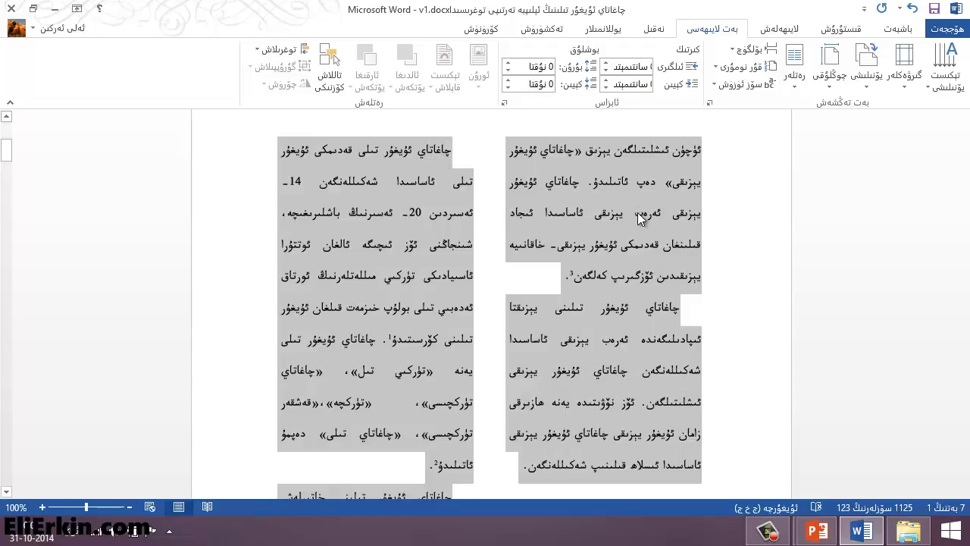
{"action": "scroll", "coordinate": [650, 267], "scroll_direction": "up", "scroll_amount": 3}
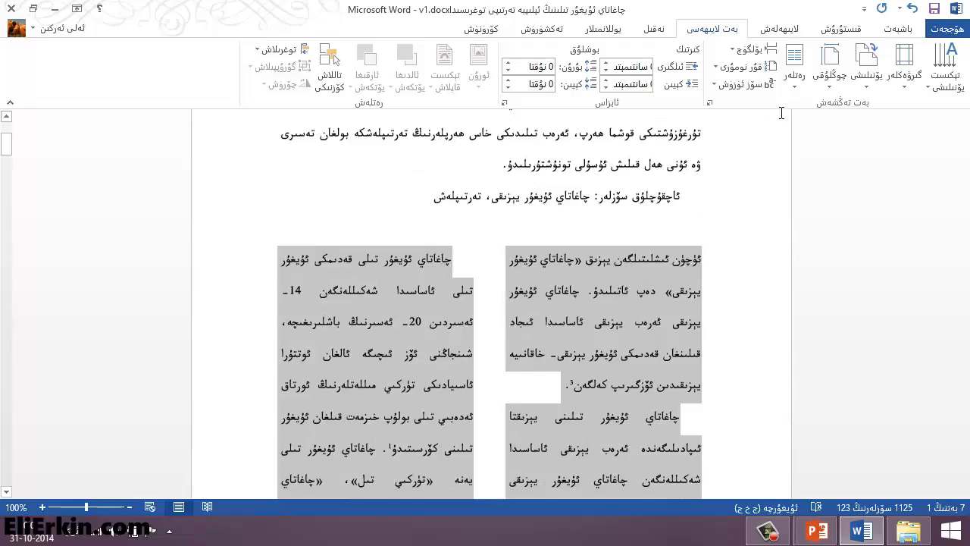
{"action": "left_click", "coordinate": [913, 9]}
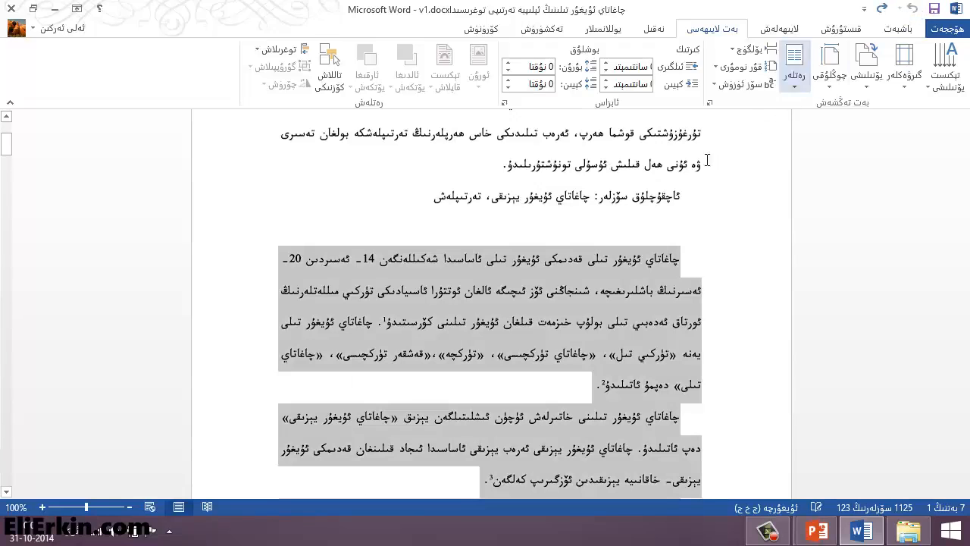
Step: Open the custom column settings for the selected paragraphs and choose the two-column preset
{"action": "scroll", "coordinate": [600, 282], "scroll_direction": "down", "scroll_amount": 3}
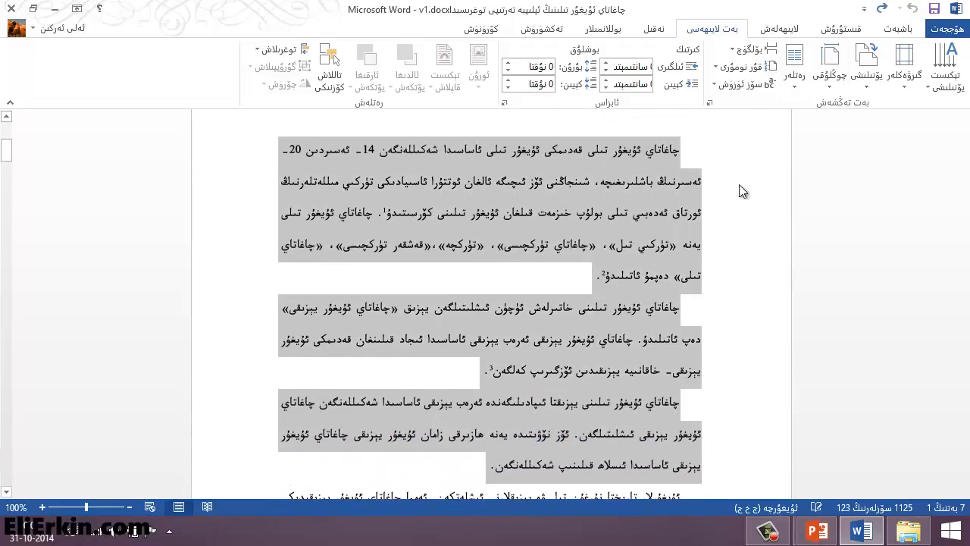
{"action": "left_click", "coordinate": [795, 88]}
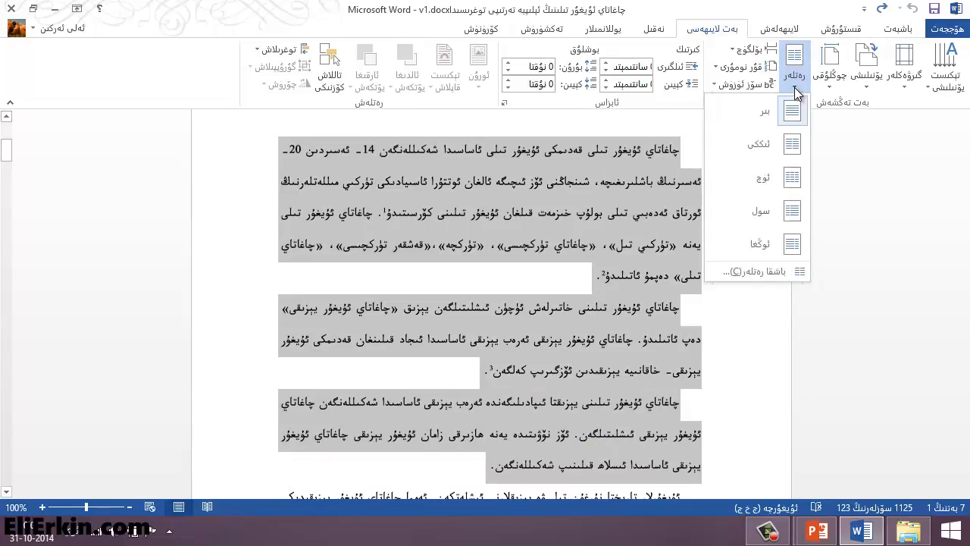
{"action": "left_click", "coordinate": [765, 270]}
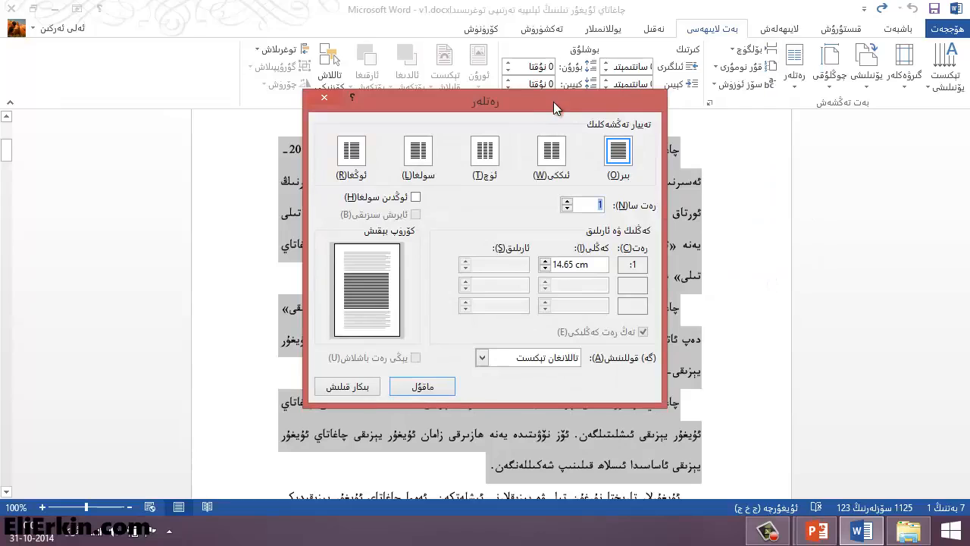
{"action": "left_click_drag", "start_coordinate": [553, 102], "coordinate": [365, 92]}
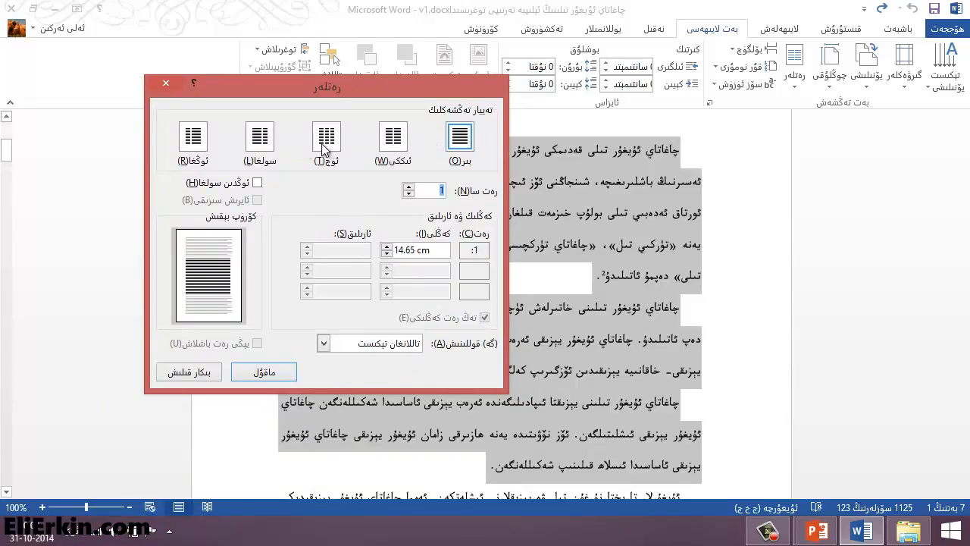
{"action": "left_click", "coordinate": [405, 147]}
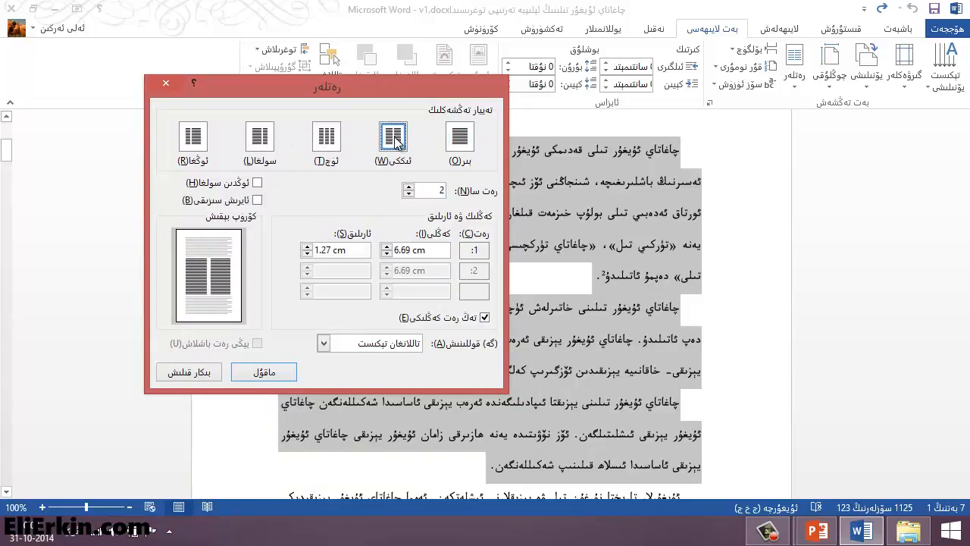
Step: Try the three-column preset, raise the number of columns to 11, and bring it back down to 2
{"action": "left_click", "coordinate": [327, 147]}
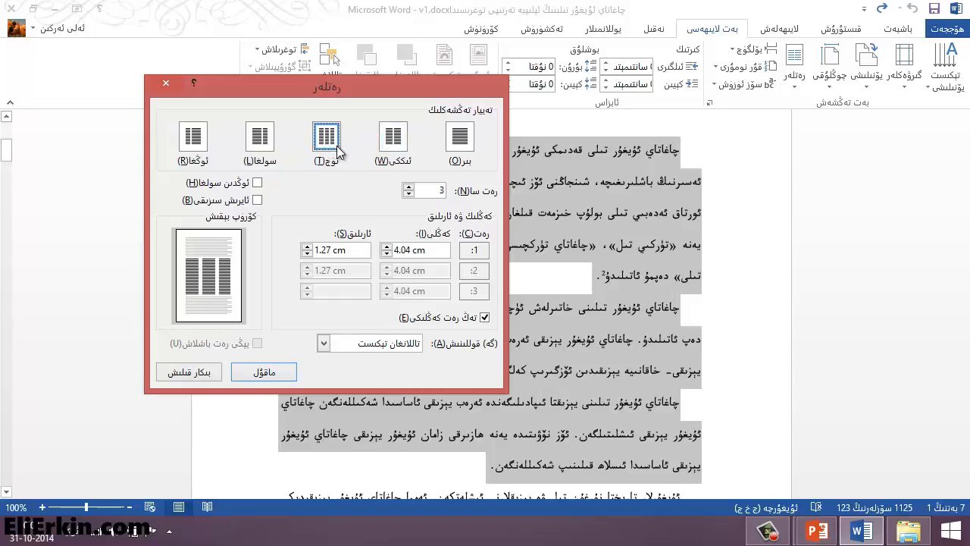
{"action": "left_click", "coordinate": [410, 187]}
{"action": "left_click", "coordinate": [410, 187]}
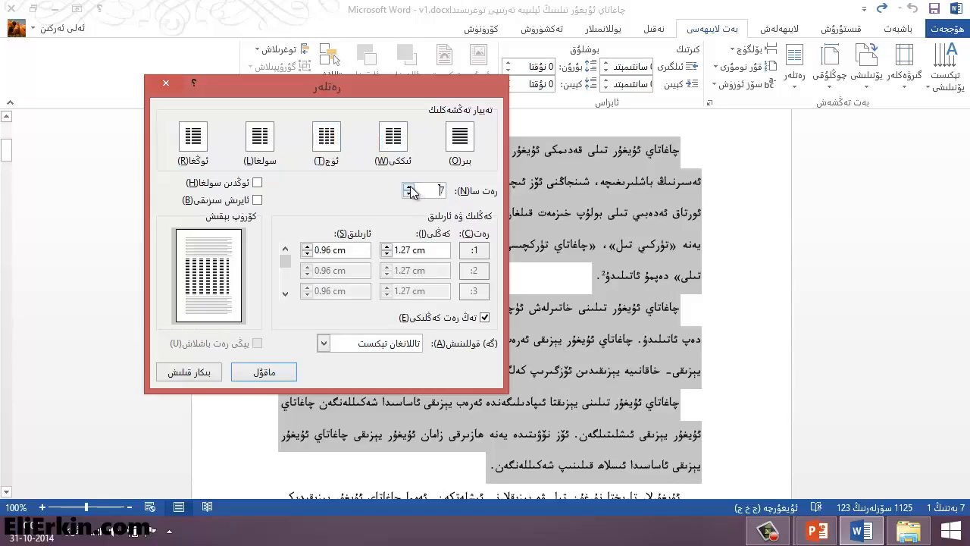
{"action": "left_click", "coordinate": [410, 187]}
{"action": "left_click", "coordinate": [410, 188]}
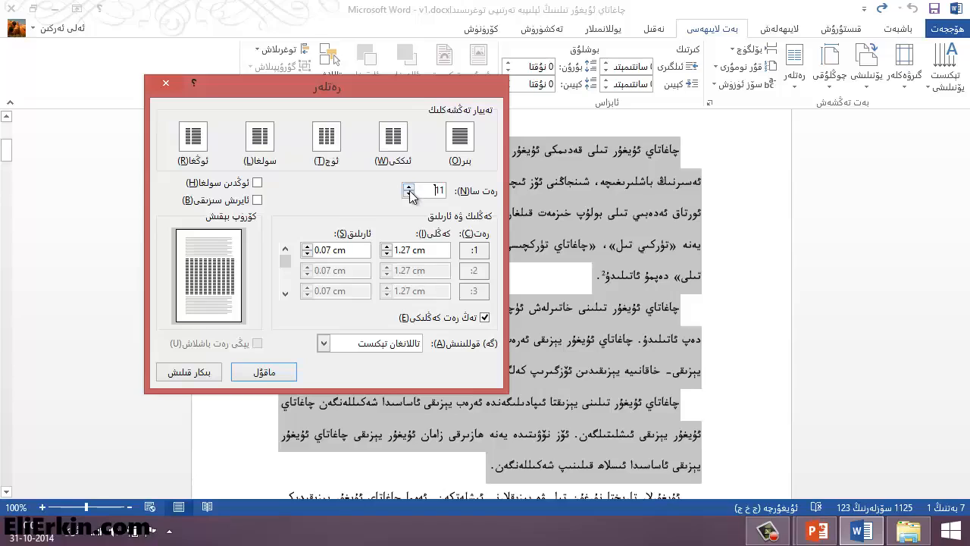
{"action": "left_click", "coordinate": [409, 196]}
{"action": "left_click", "coordinate": [409, 196]}
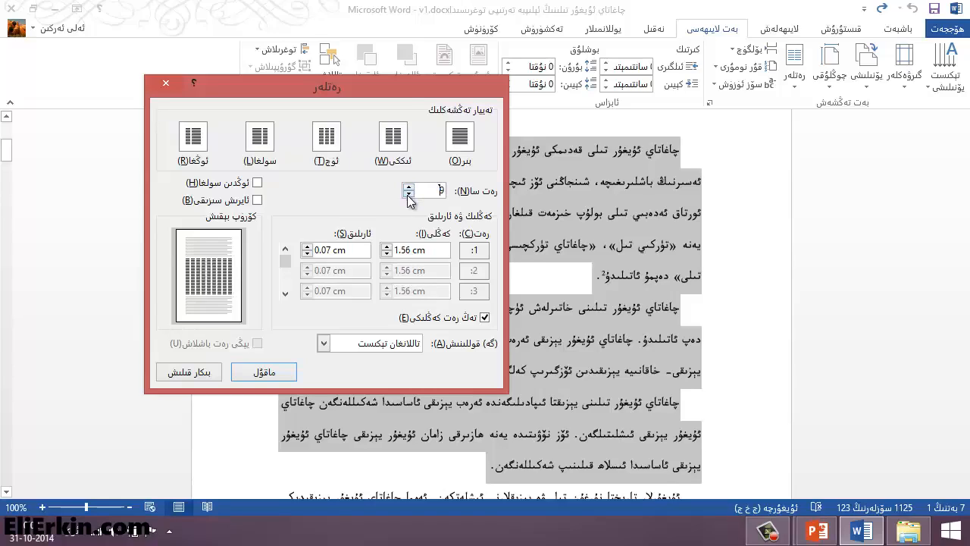
{"action": "left_click", "coordinate": [409, 195]}
{"action": "left_click", "coordinate": [409, 196]}
{"action": "left_click", "coordinate": [409, 196]}
{"action": "left_click", "coordinate": [409, 196]}
{"action": "left_click", "coordinate": [409, 196]}
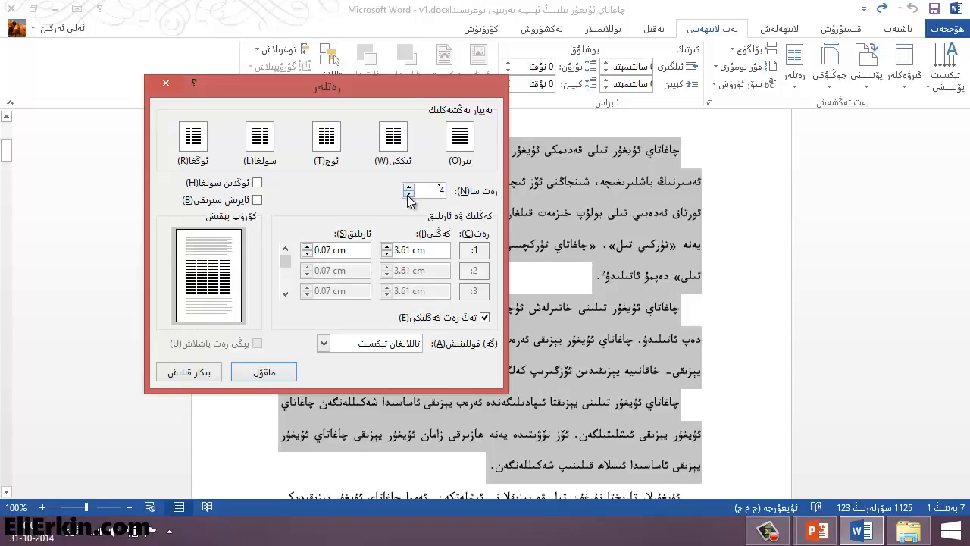
{"action": "left_click", "coordinate": [409, 196]}
{"action": "left_click", "coordinate": [409, 196]}
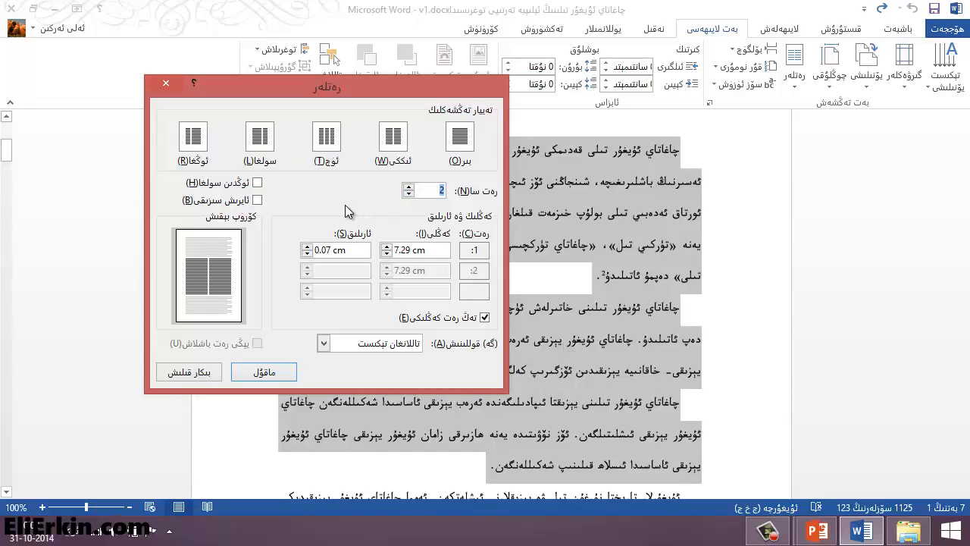
Step: Turn on right-to-left column order and apply the two-column layout to the selected text
{"action": "left_click", "coordinate": [258, 184]}
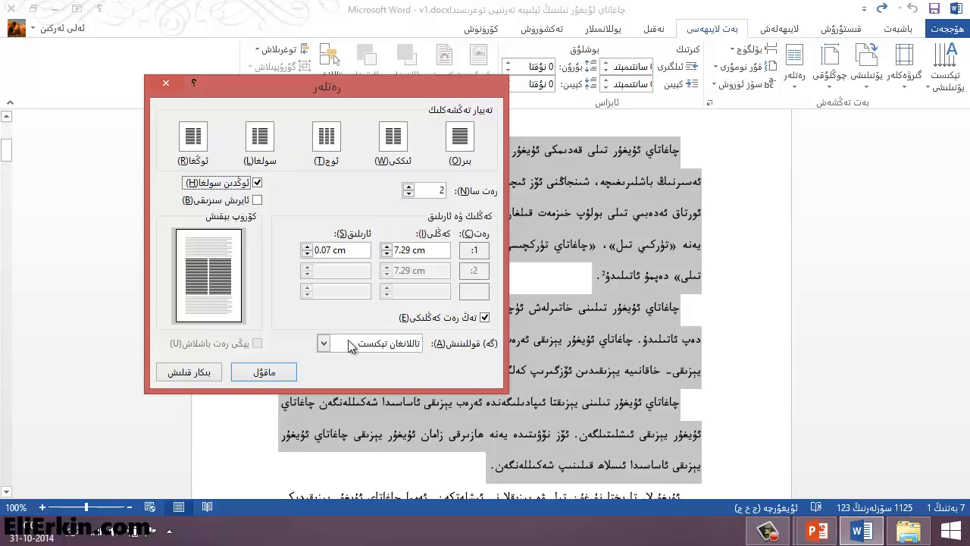
{"action": "left_click", "coordinate": [264, 372]}
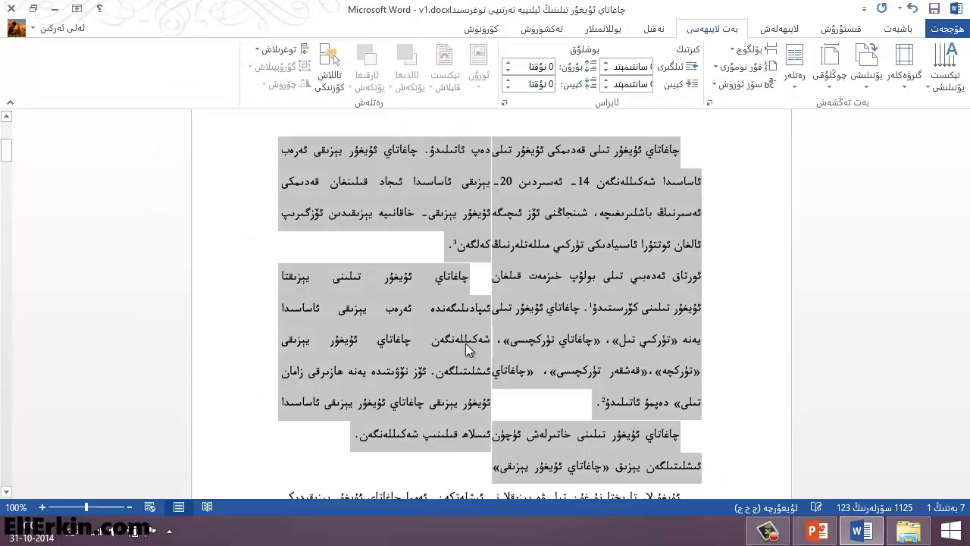
{"action": "scroll", "coordinate": [618, 294], "scroll_direction": "down", "scroll_amount": 3}
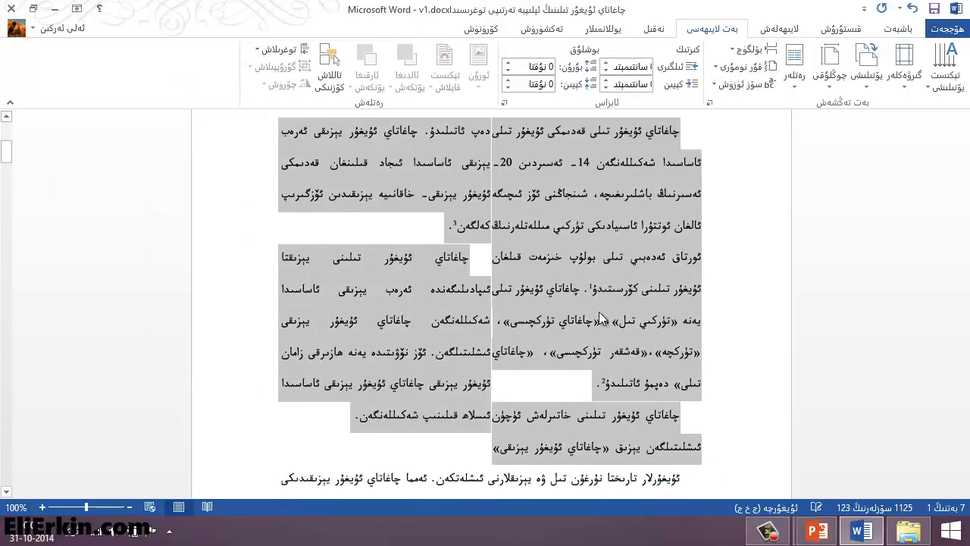
{"action": "scroll", "coordinate": [533, 281], "scroll_direction": "up", "scroll_amount": 2}
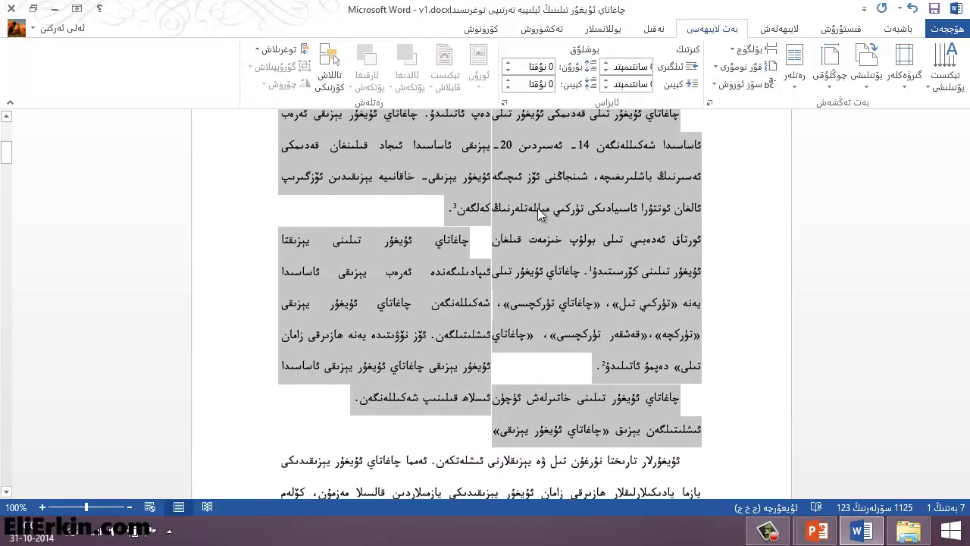
{"action": "scroll", "coordinate": [498, 206], "scroll_direction": "up", "scroll_amount": 2}
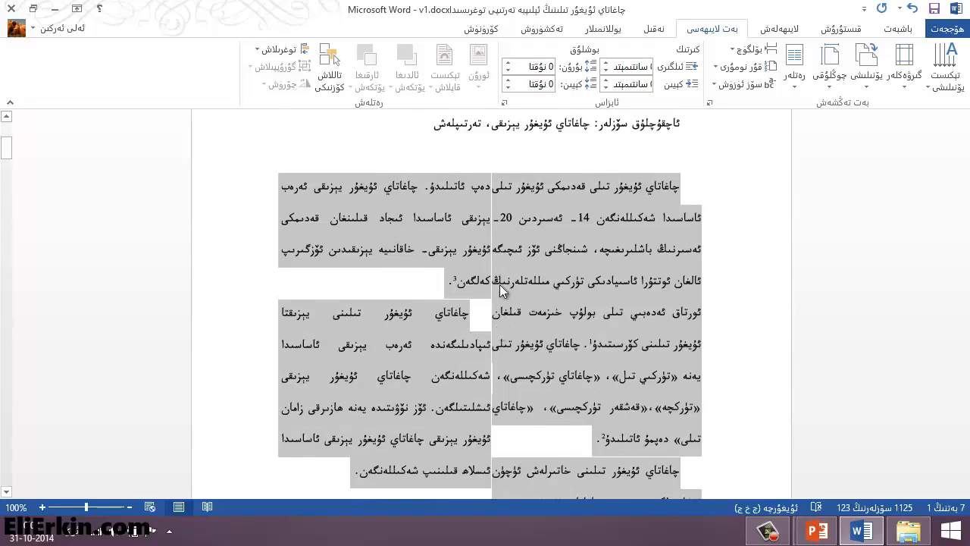
Step: Set the spacing between the two columns to 1 cm in the custom column settings and apply it
{"action": "left_click", "coordinate": [797, 89]}
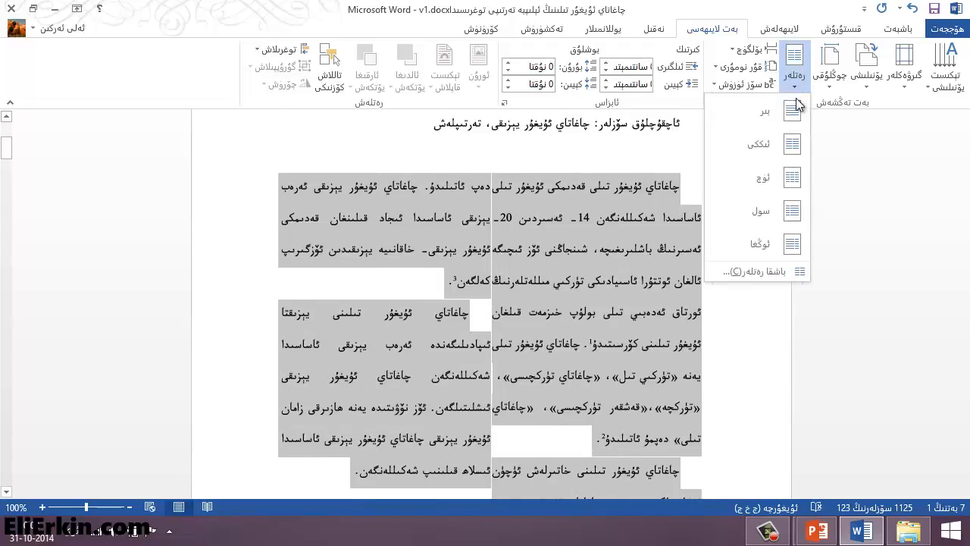
{"action": "left_click", "coordinate": [779, 271]}
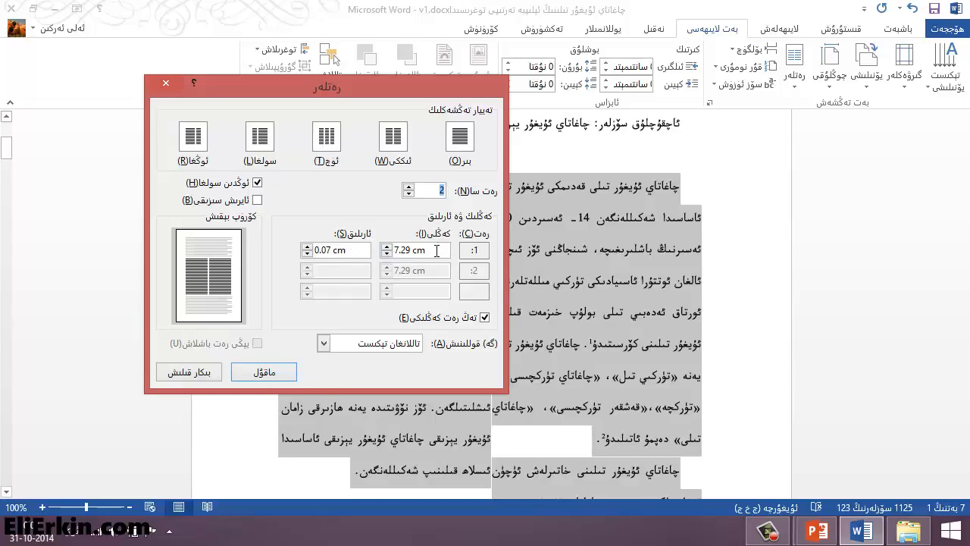
{"action": "left_click", "coordinate": [307, 248]}
{"action": "left_click", "coordinate": [307, 247]}
{"action": "double_click", "coordinate": [307, 247]}
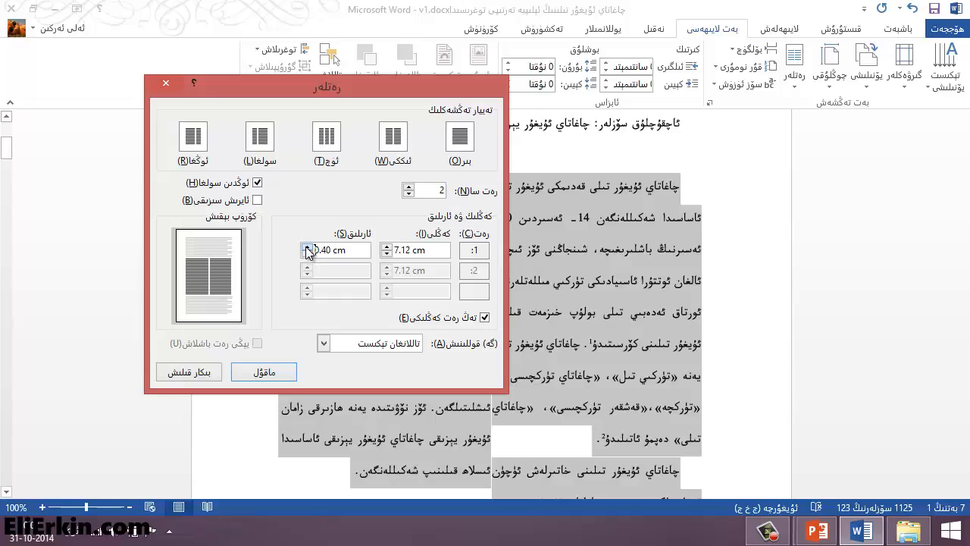
{"action": "left_click", "coordinate": [307, 247]}
{"action": "left_click", "coordinate": [307, 247]}
{"action": "left_click", "coordinate": [307, 247]}
{"action": "left_click", "coordinate": [307, 247]}
{"action": "left_click", "coordinate": [307, 247]}
{"action": "left_click", "coordinate": [307, 247]}
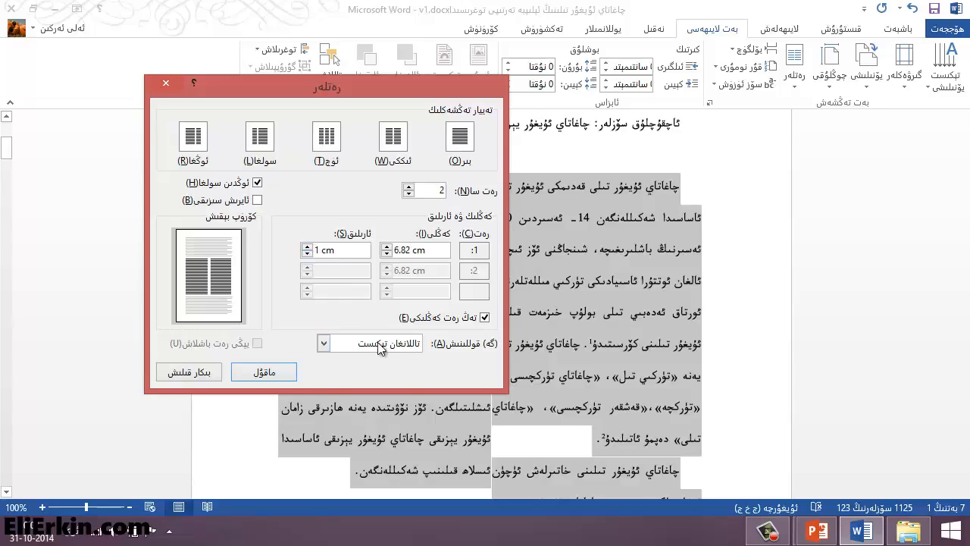
{"action": "left_click", "coordinate": [278, 374]}
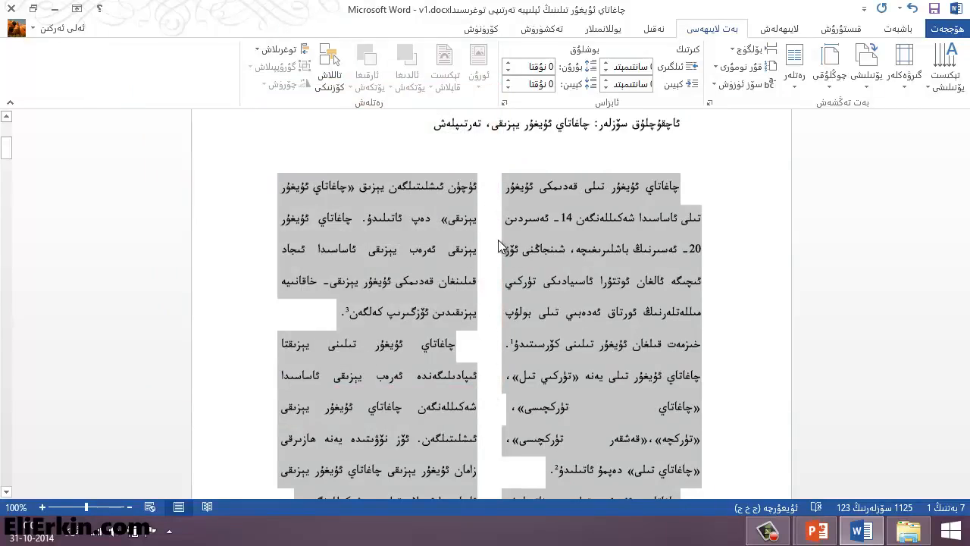
Step: Examine how the text flows through the two columns and where it meets the single-column text below
{"action": "left_click", "coordinate": [552, 250]}
{"action": "scroll", "coordinate": [549, 292], "scroll_direction": "down", "scroll_amount": 2}
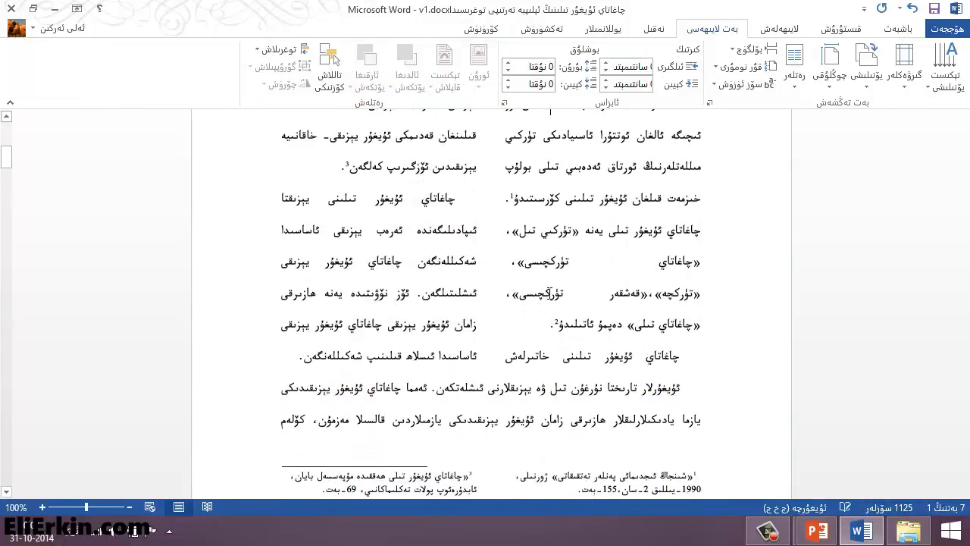
{"action": "scroll", "coordinate": [550, 291], "scroll_direction": "up", "scroll_amount": 2}
{"action": "scroll", "coordinate": [549, 294], "scroll_direction": "down", "scroll_amount": 1}
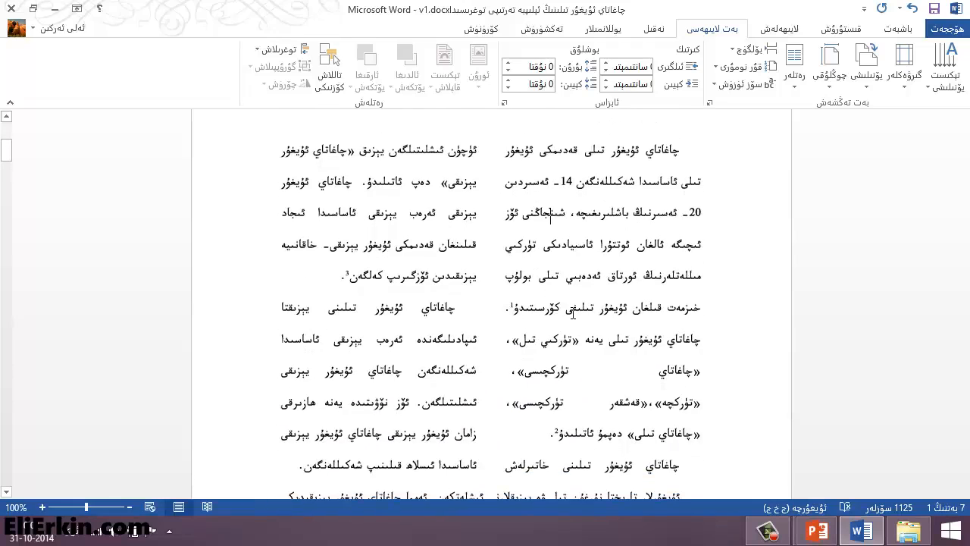
{"action": "scroll", "coordinate": [572, 314], "scroll_direction": "down", "scroll_amount": 3}
{"action": "scroll", "coordinate": [574, 318], "scroll_direction": "up", "scroll_amount": 3}
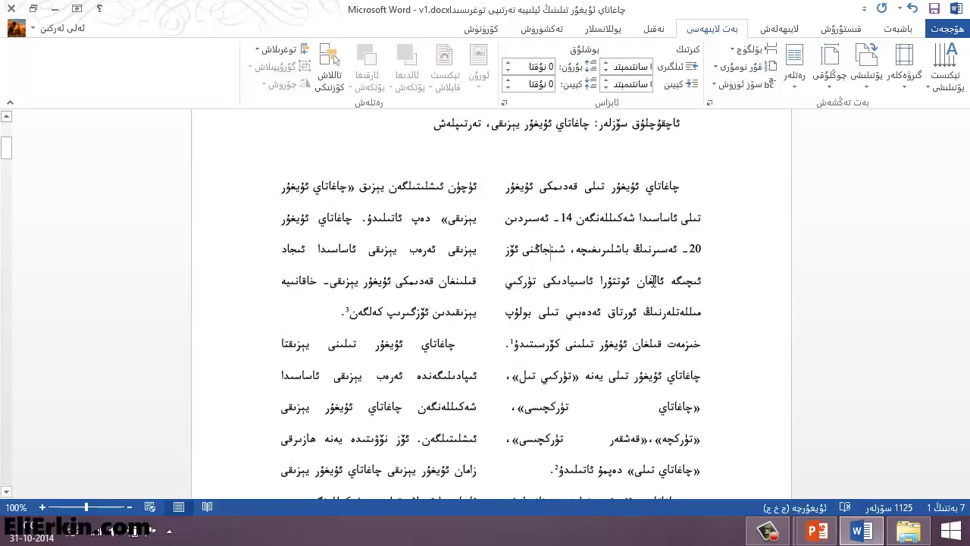
{"action": "left_click", "coordinate": [676, 188]}
{"action": "left_click_drag", "start_coordinate": [676, 188], "coordinate": [536, 384]}
{"action": "left_click", "coordinate": [549, 322]}
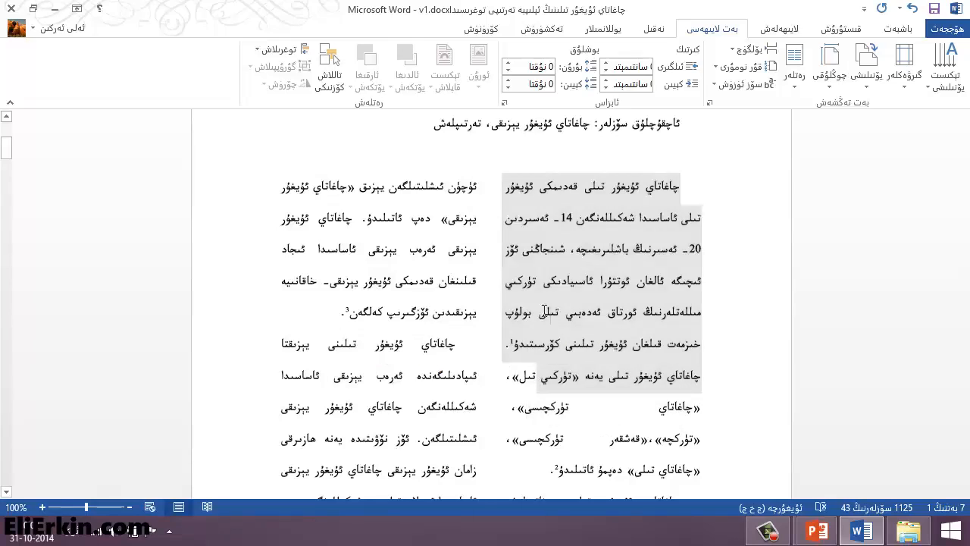
{"action": "left_click", "coordinate": [464, 190]}
{"action": "scroll", "coordinate": [475, 291], "scroll_direction": "down", "scroll_amount": 2}
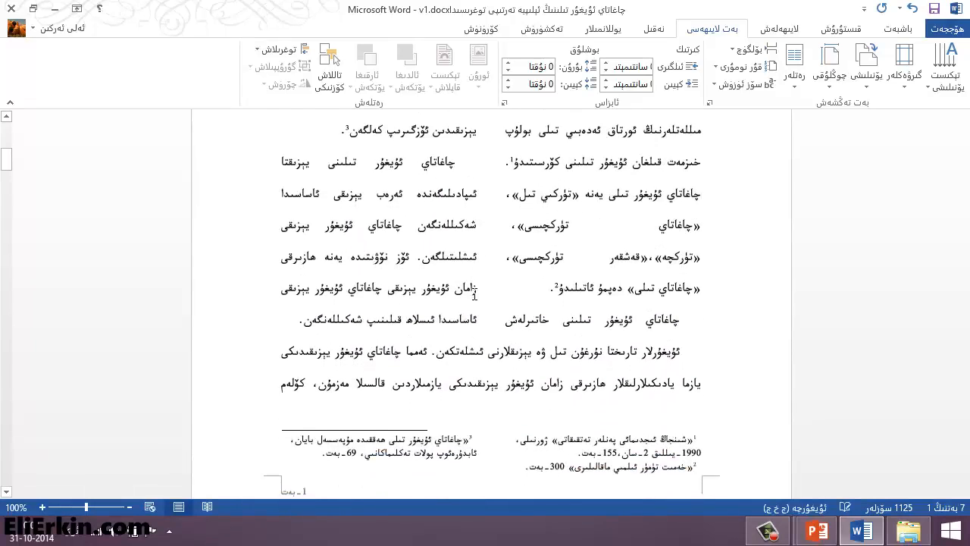
{"action": "scroll", "coordinate": [476, 291], "scroll_direction": "up", "scroll_amount": 1}
{"action": "scroll", "coordinate": [513, 257], "scroll_direction": "up", "scroll_amount": 2}
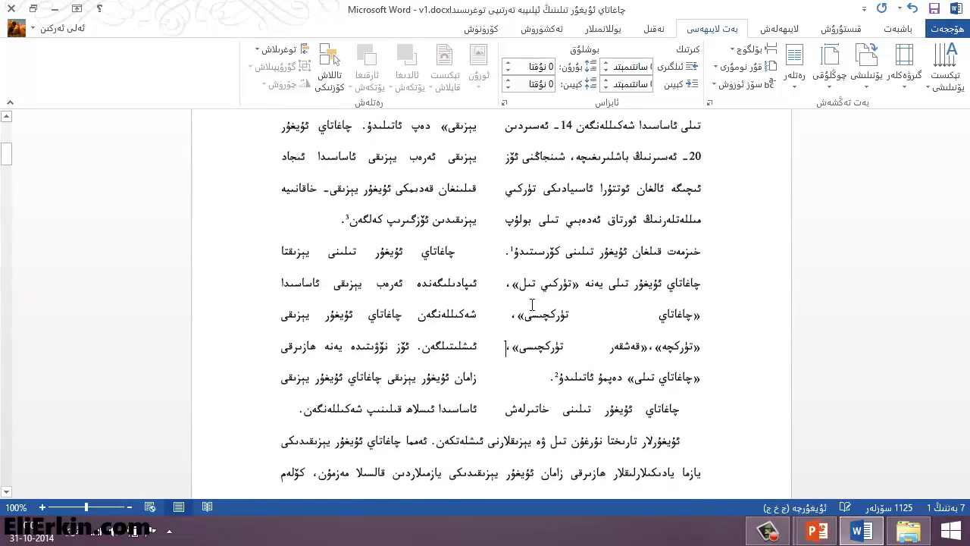
Step: Reduce the font size of all the text in the two-column section to 9
{"action": "mouse_move", "coordinate": [672, 227]}
{"action": "left_mouse_down"}
{"action": "mouse_move", "coordinate": [356, 415]}
{"action": "mouse_move", "coordinate": [356, 485]}
{"action": "mouse_move", "coordinate": [359, 470]}
{"action": "mouse_move", "coordinate": [300, 434]}
{"action": "left_mouse_up"}
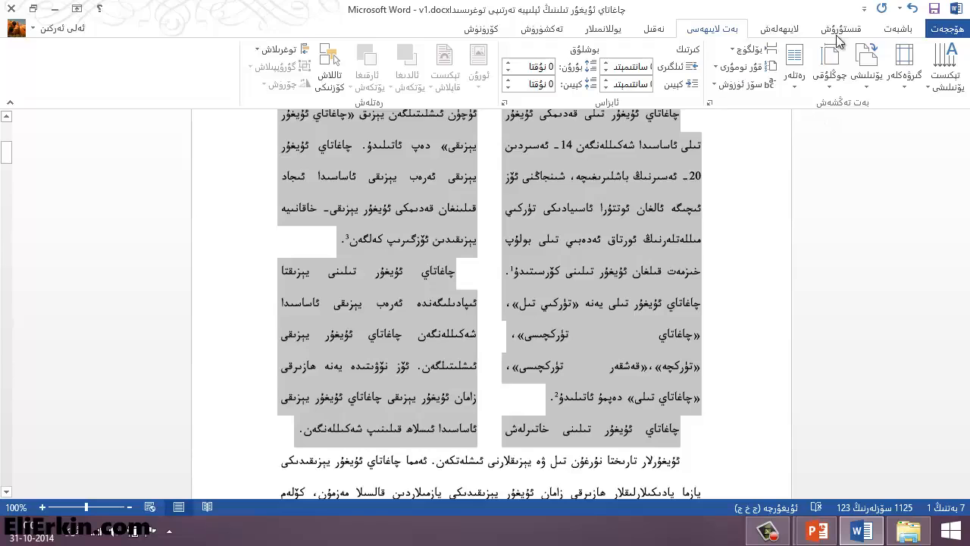
{"action": "left_click", "coordinate": [895, 29]}
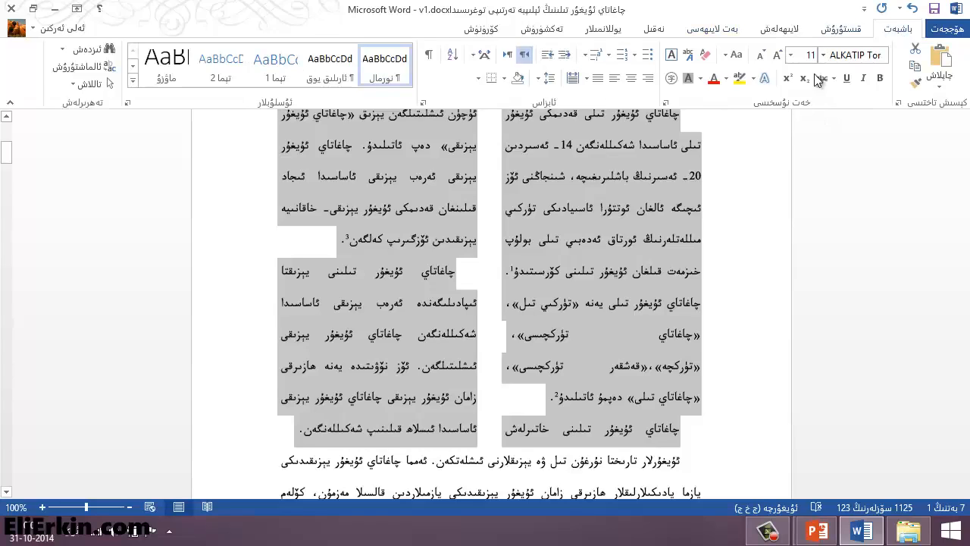
{"action": "left_click", "coordinate": [760, 56]}
{"action": "left_click", "coordinate": [762, 57]}
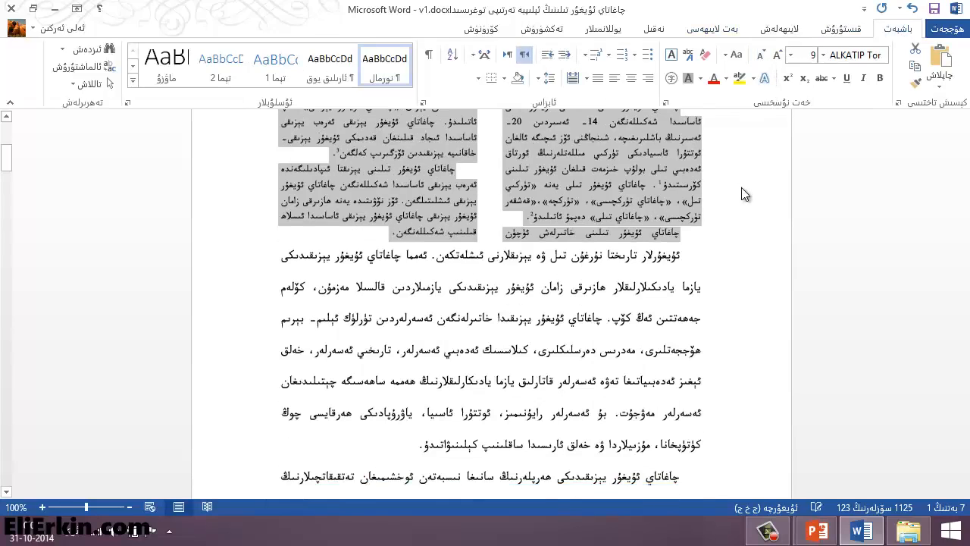
{"action": "scroll", "coordinate": [744, 190], "scroll_direction": "up", "scroll_amount": 3}
{"action": "left_click", "coordinate": [635, 283]}
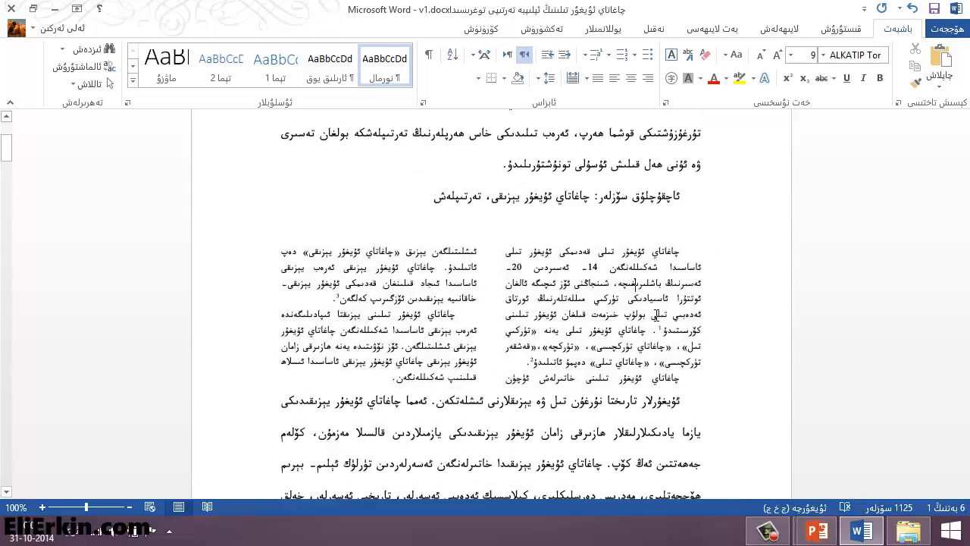
Step: Reduce the font size of the single-column paragraph directly below the two-column section to 9
{"action": "scroll", "coordinate": [691, 369], "scroll_direction": "down", "scroll_amount": 2}
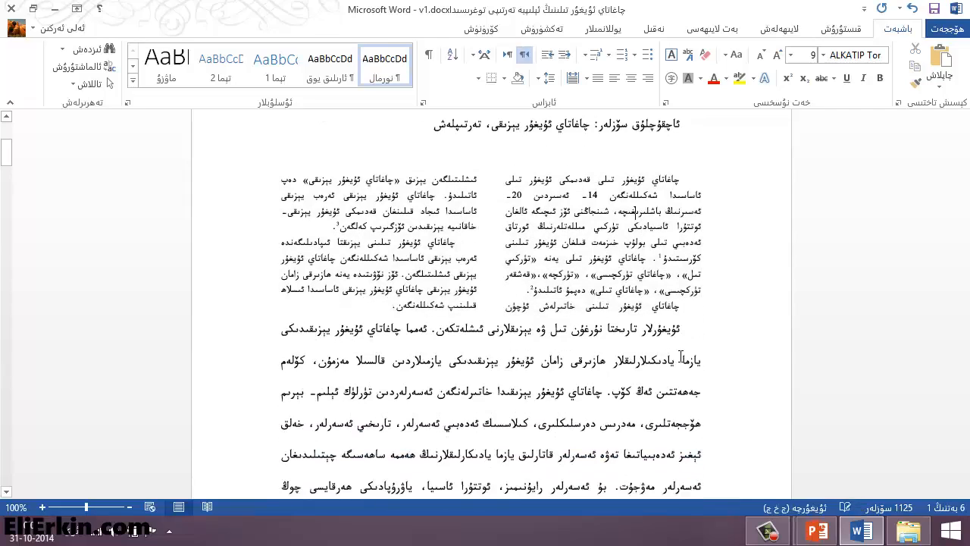
{"action": "left_click_drag", "start_coordinate": [689, 325], "coordinate": [330, 416]}
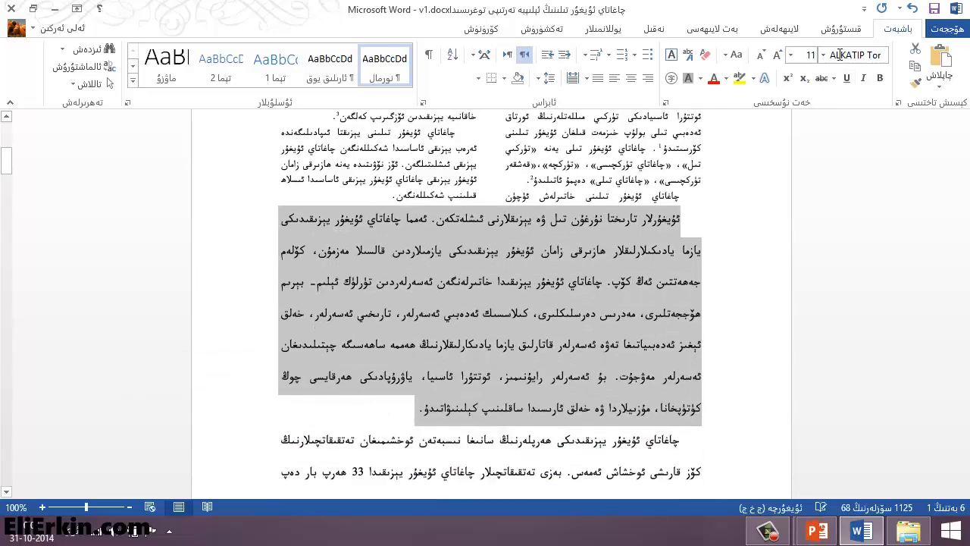
{"action": "left_click", "coordinate": [760, 55]}
{"action": "left_click", "coordinate": [760, 55]}
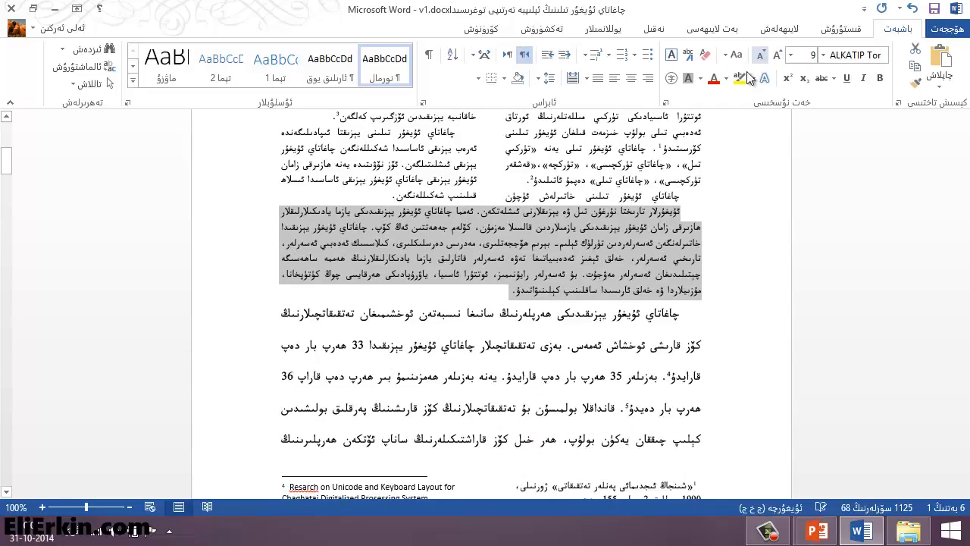
{"action": "left_click", "coordinate": [674, 227]}
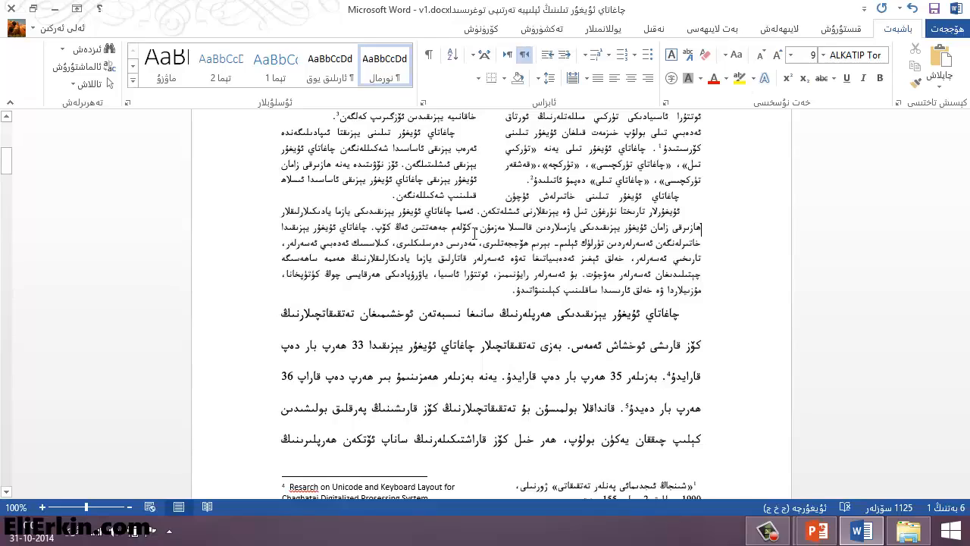
{"action": "left_click", "coordinate": [291, 231]}
Step: Apply the two-column layout with 1 cm spacing to the whole document instead of the selected text only
{"action": "scroll", "coordinate": [680, 212], "scroll_direction": "up", "scroll_amount": 3}
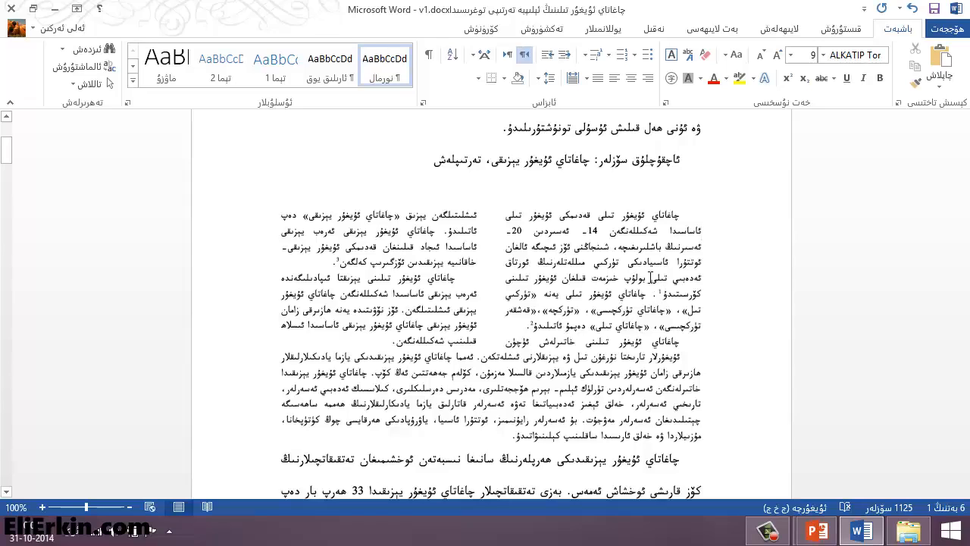
{"action": "scroll", "coordinate": [661, 274], "scroll_direction": "down", "scroll_amount": 3}
{"action": "scroll", "coordinate": [661, 275], "scroll_direction": "up", "scroll_amount": 3}
{"action": "left_click_drag", "start_coordinate": [684, 214], "coordinate": [397, 350]}
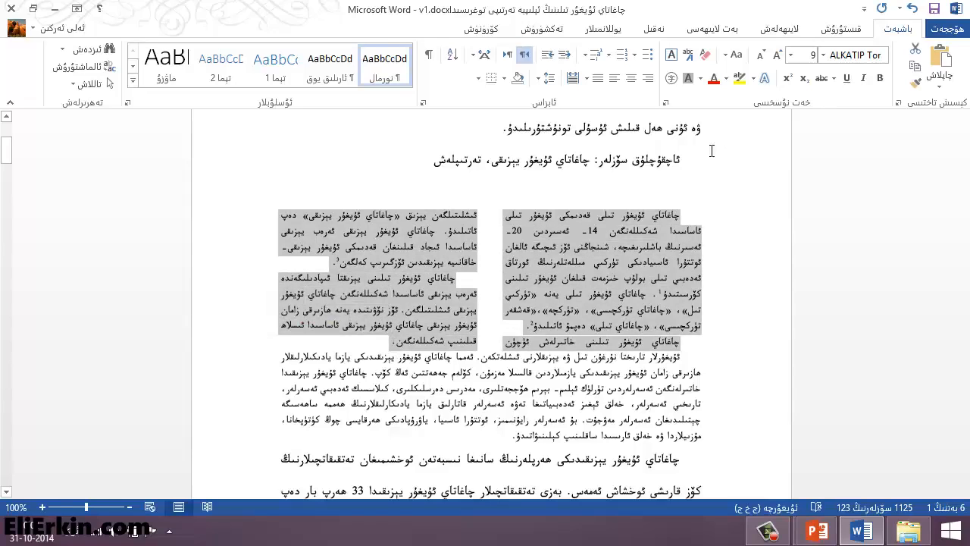
{"action": "left_click", "coordinate": [723, 29]}
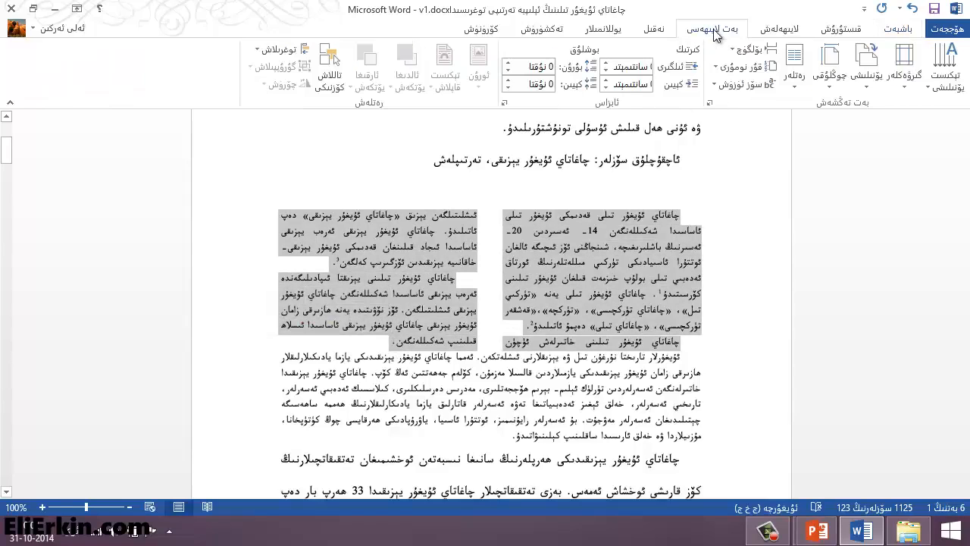
{"action": "left_click", "coordinate": [794, 64]}
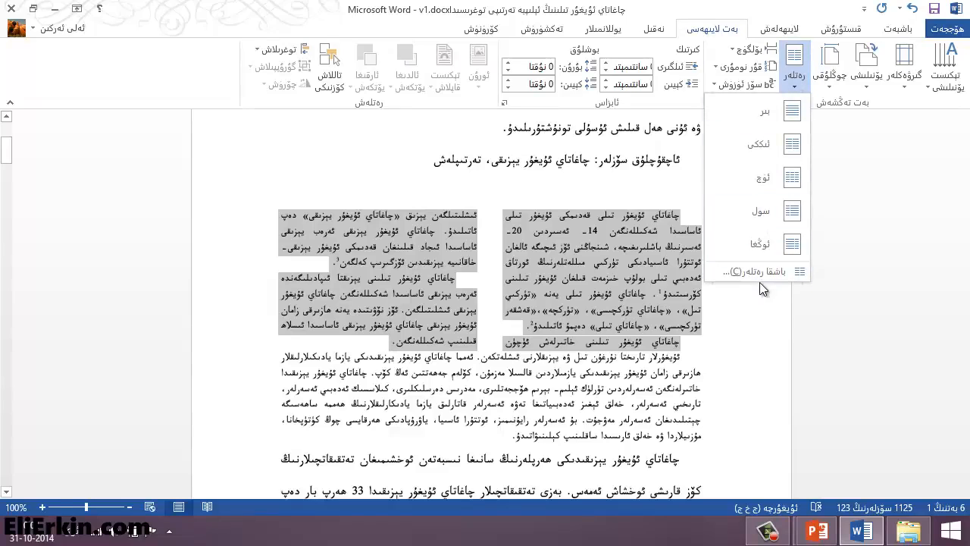
{"action": "left_click", "coordinate": [760, 270]}
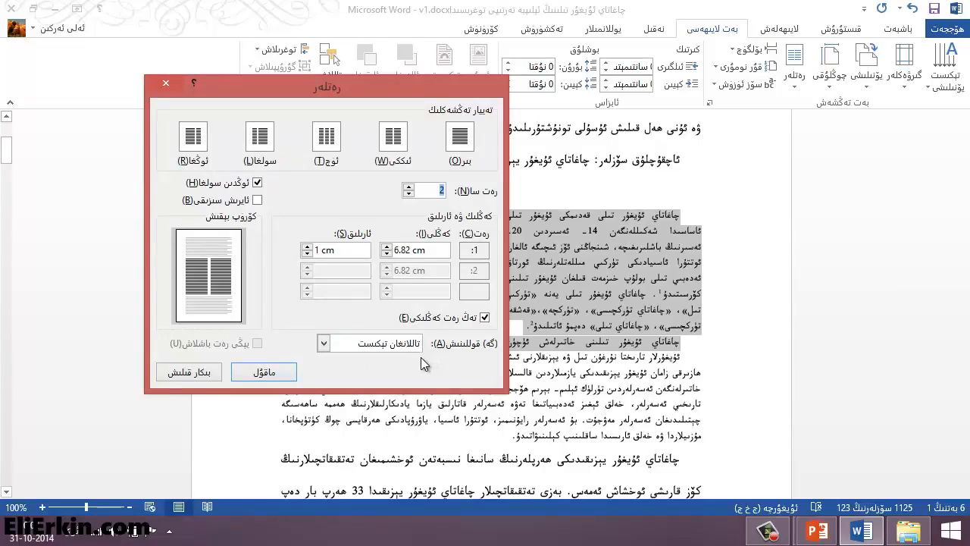
{"action": "left_click", "coordinate": [324, 345]}
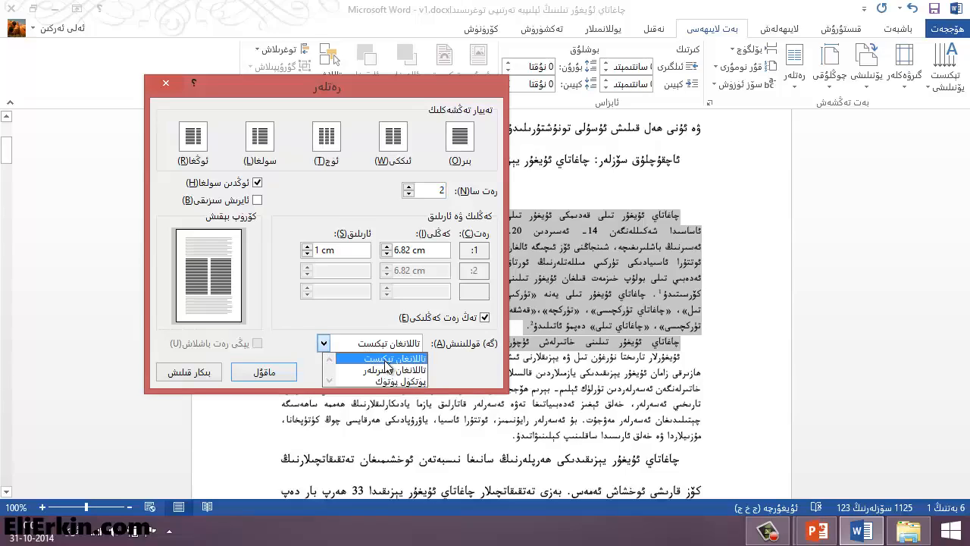
{"action": "left_click", "coordinate": [352, 380]}
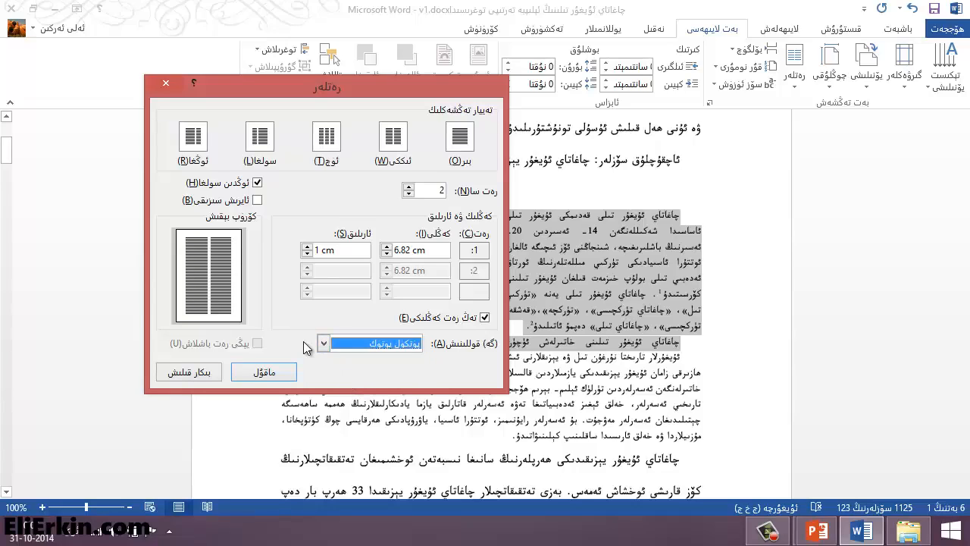
{"action": "left_click", "coordinate": [274, 372]}
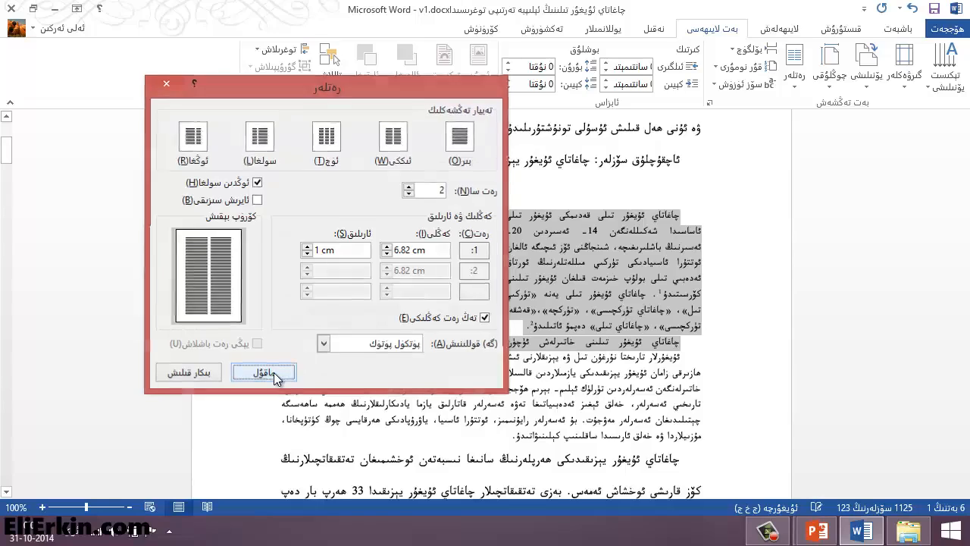
Step: Examine how the title, abstract, body text, footnotes and letter table flow in the whole-document two-column layout
{"action": "scroll", "coordinate": [475, 355], "scroll_direction": "down", "scroll_amount": 5}
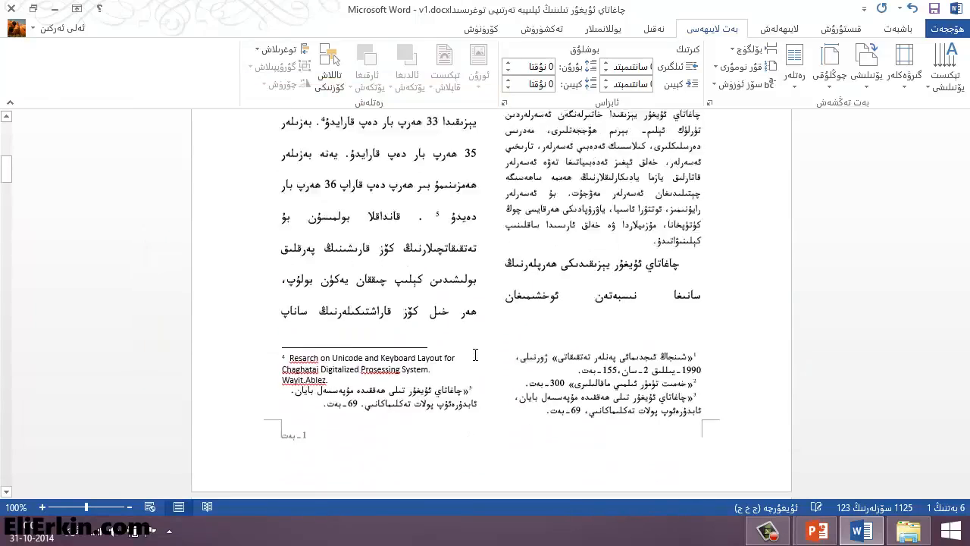
{"action": "scroll", "coordinate": [475, 355], "scroll_direction": "up", "scroll_amount": 3}
{"action": "scroll", "coordinate": [475, 355], "scroll_direction": "down", "scroll_amount": 9}
{"action": "scroll", "coordinate": [475, 354], "scroll_direction": "up", "scroll_amount": 5}
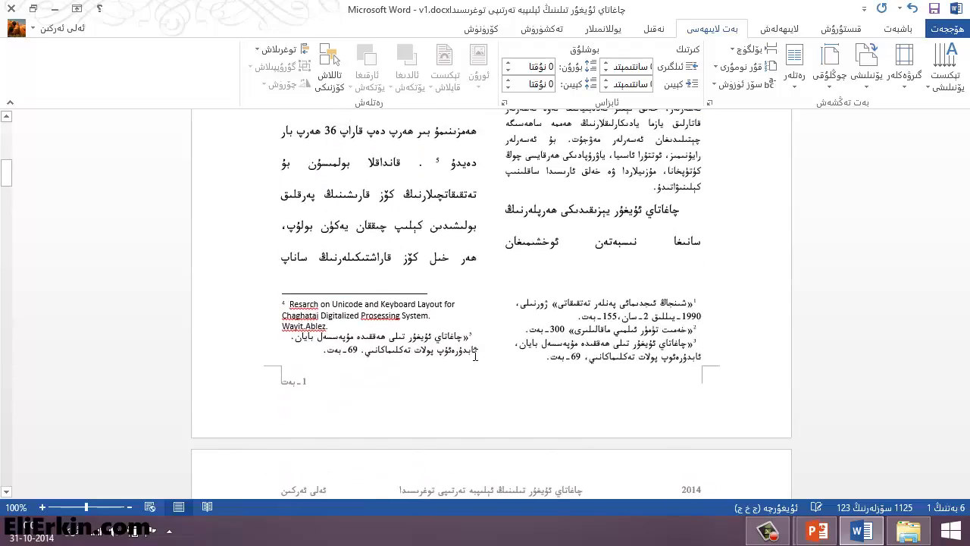
{"action": "scroll", "coordinate": [475, 355], "scroll_direction": "up", "scroll_amount": 10}
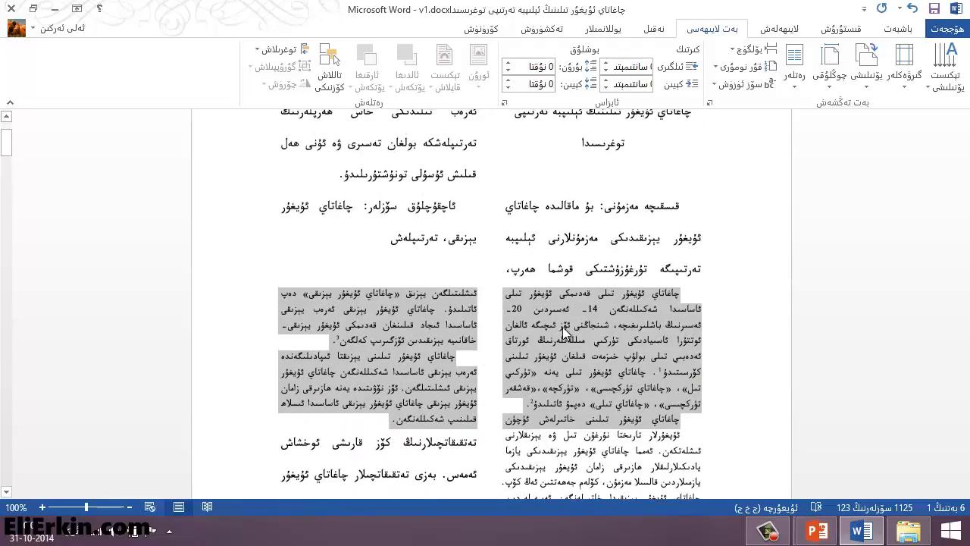
{"action": "scroll", "coordinate": [585, 284], "scroll_direction": "down", "scroll_amount": 3}
{"action": "scroll", "coordinate": [599, 181], "scroll_direction": "up", "scroll_amount": 2}
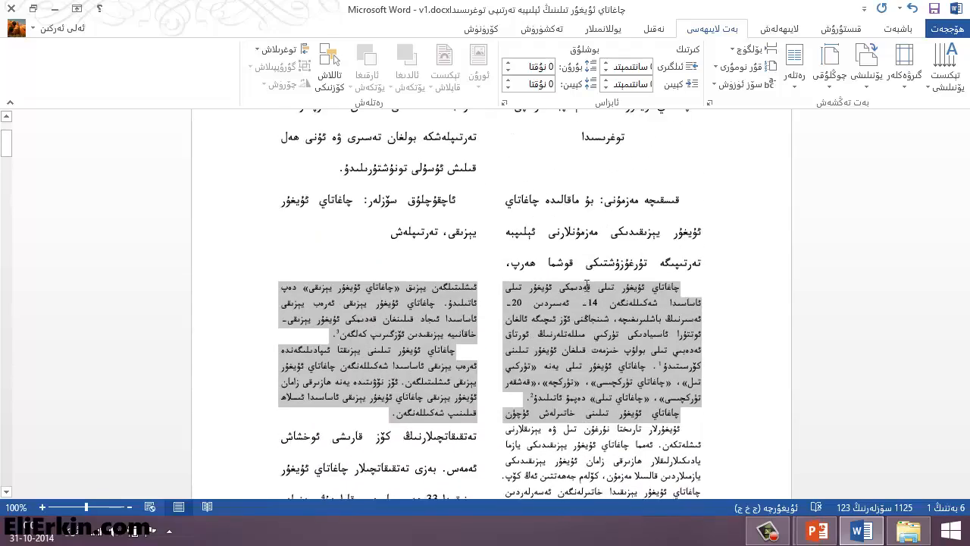
{"action": "scroll", "coordinate": [595, 289], "scroll_direction": "down", "scroll_amount": 1}
{"action": "scroll", "coordinate": [595, 289], "scroll_direction": "down", "scroll_amount": 9}
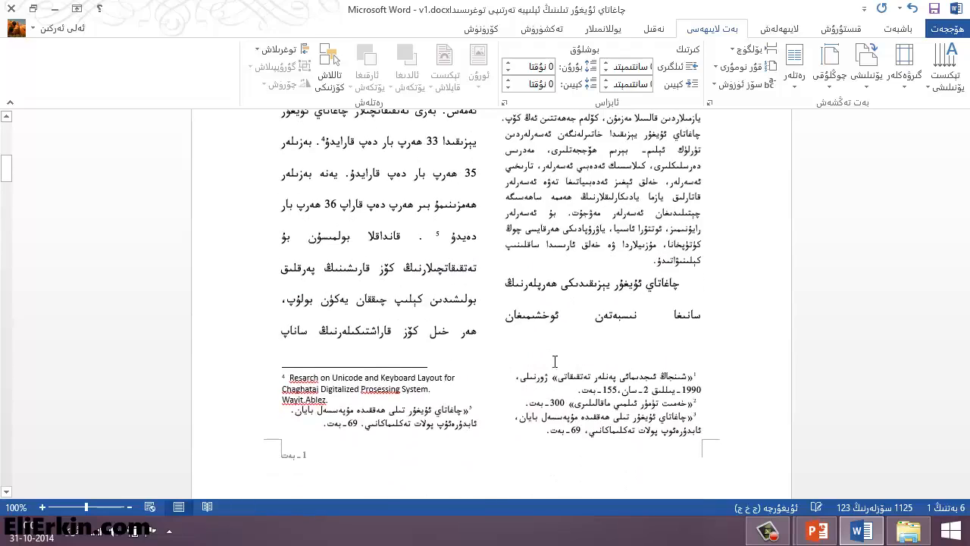
{"action": "scroll", "coordinate": [535, 349], "scroll_direction": "up", "scroll_amount": 10}
{"action": "scroll", "coordinate": [457, 297], "scroll_direction": "up", "scroll_amount": 2}
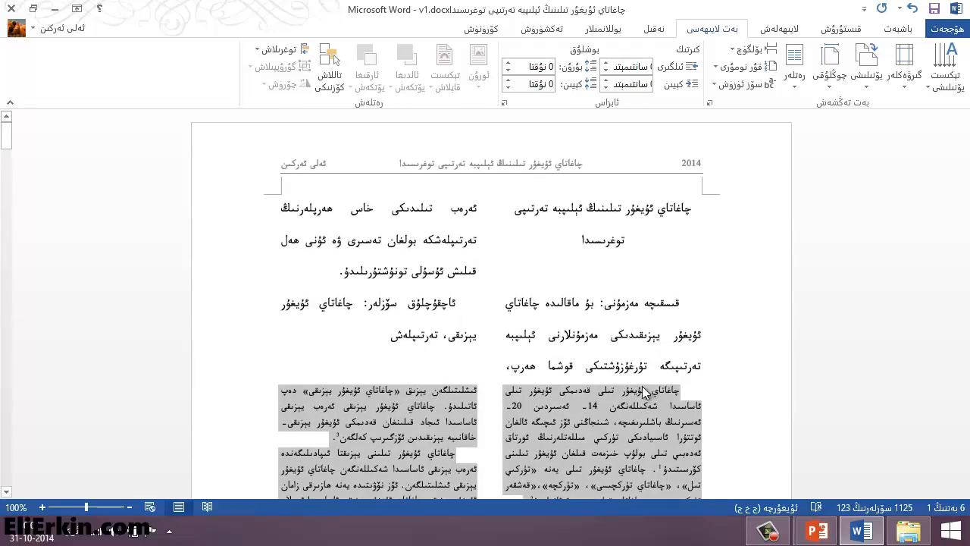
{"action": "scroll", "coordinate": [459, 326], "scroll_direction": "down", "scroll_amount": 10}
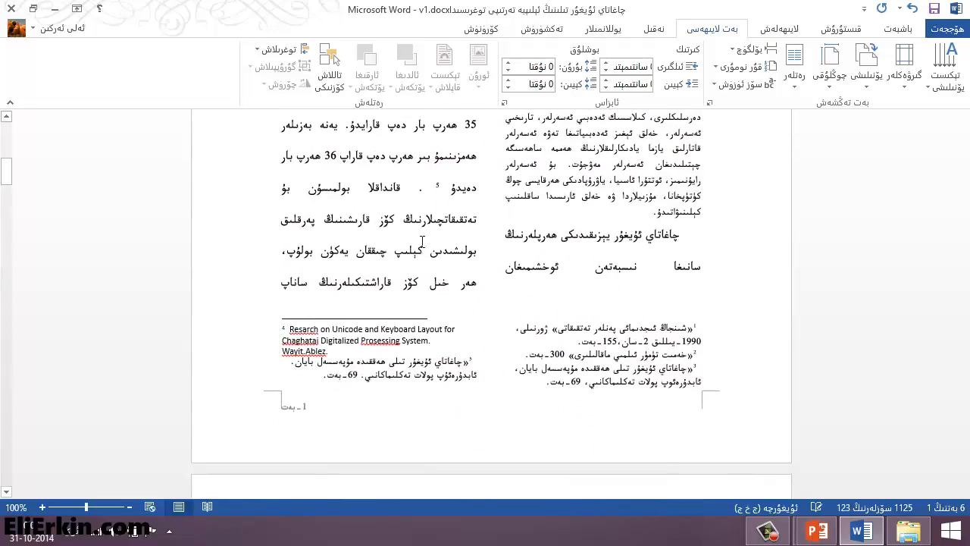
{"action": "scroll", "coordinate": [422, 241], "scroll_direction": "down", "scroll_amount": 8}
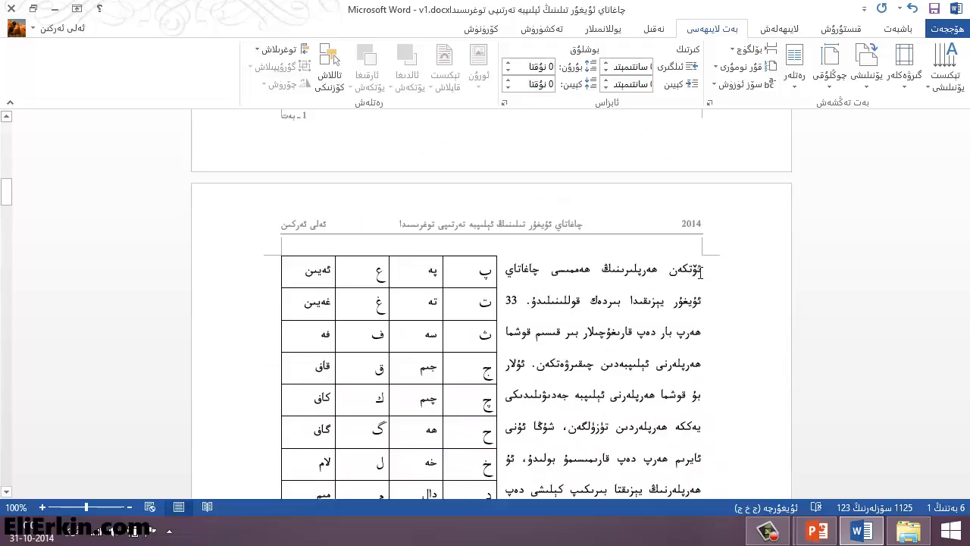
{"action": "scroll", "coordinate": [545, 277], "scroll_direction": "up", "scroll_amount": 4}
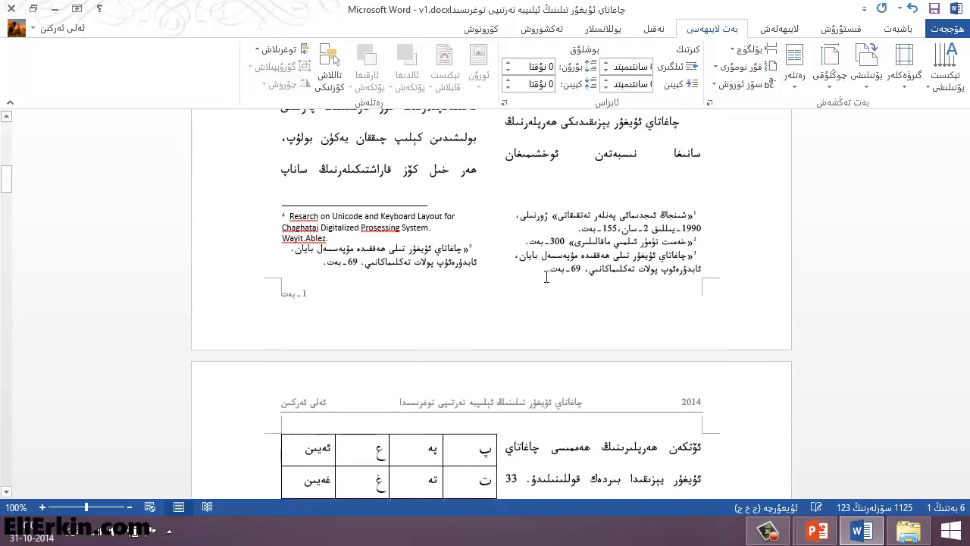
{"action": "scroll", "coordinate": [546, 277], "scroll_direction": "up", "scroll_amount": 8}
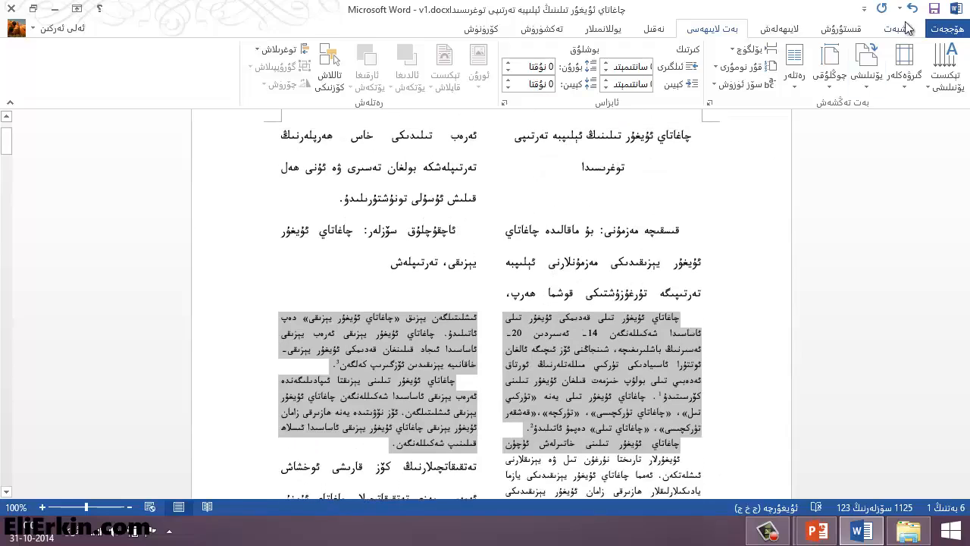
Step: Undo applying the two-column layout to the whole document
{"action": "left_click", "coordinate": [913, 8]}
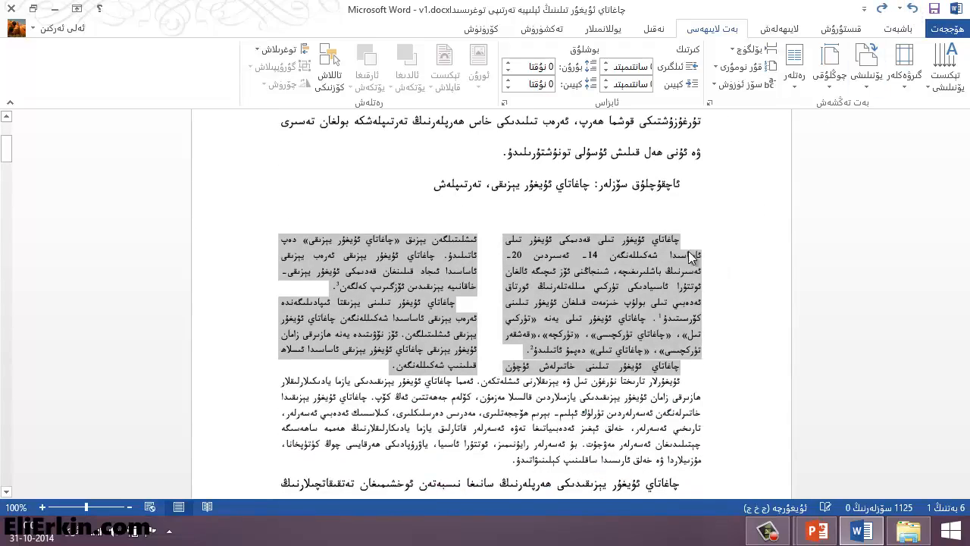
{"action": "left_click", "coordinate": [646, 282]}
Step: Add a separator line between the two columns of the opening body paragraphs, applied to the selected text
{"action": "left_click_drag", "start_coordinate": [691, 240], "coordinate": [394, 369]}
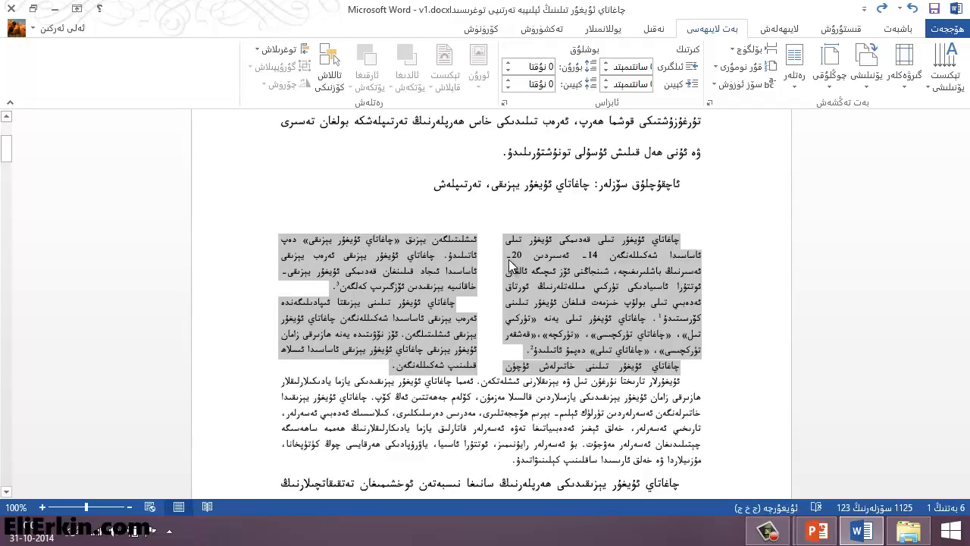
{"action": "left_click", "coordinate": [793, 90]}
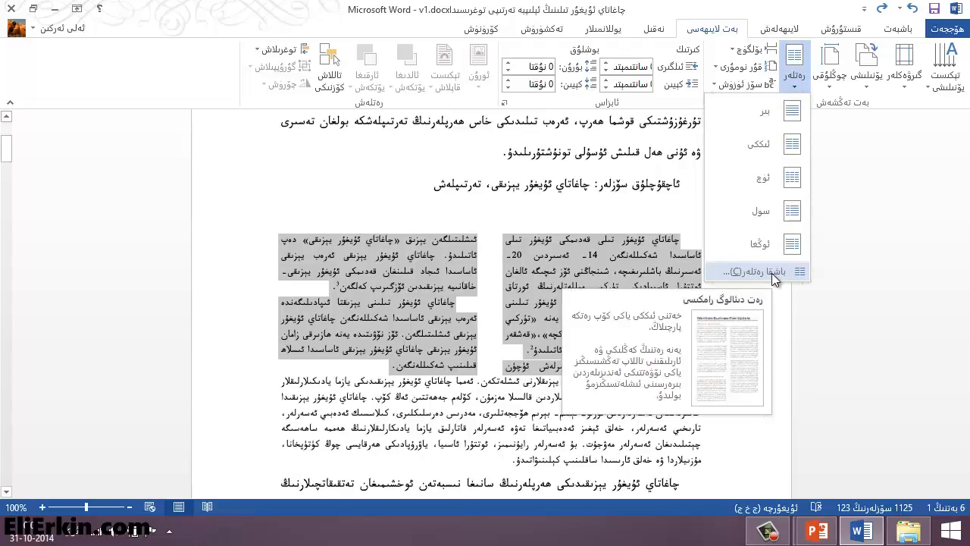
{"action": "left_click", "coordinate": [771, 273]}
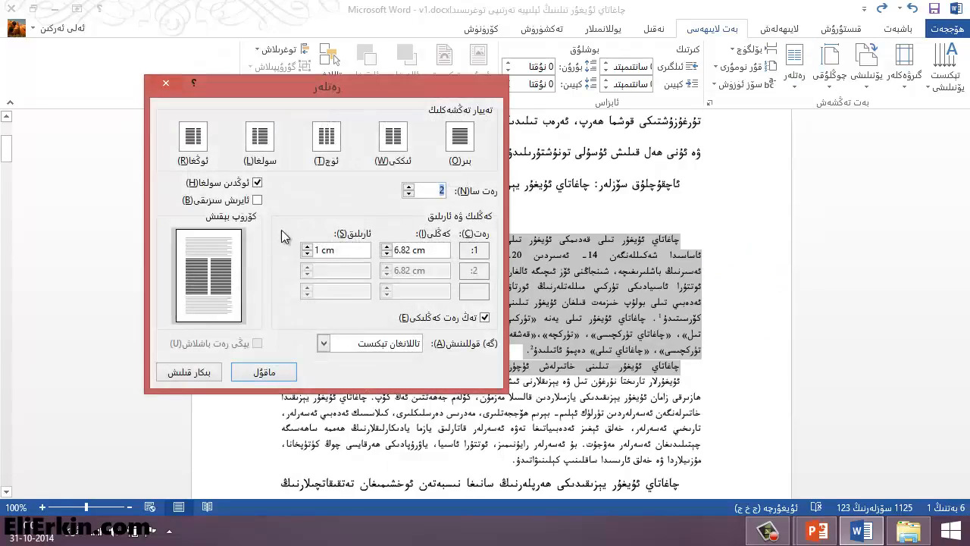
{"action": "left_click", "coordinate": [257, 202]}
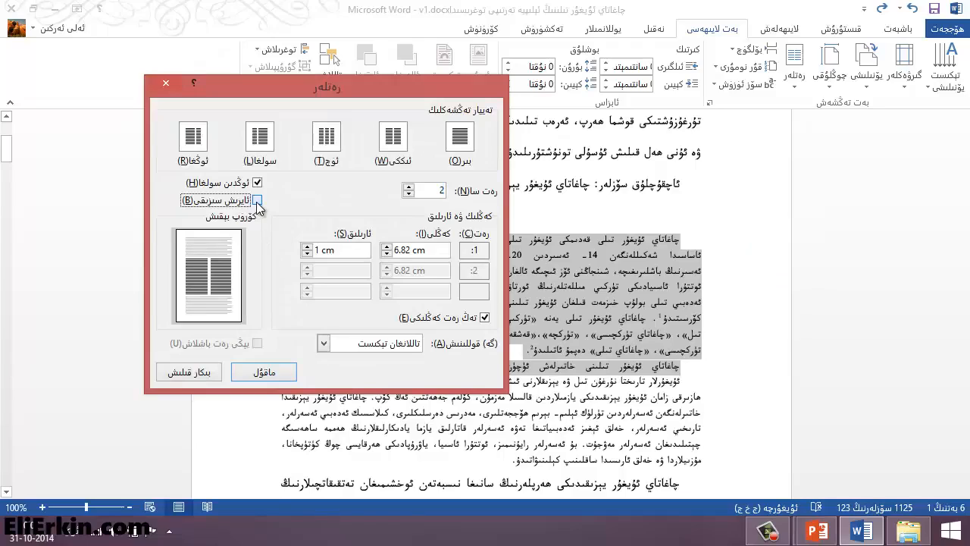
{"action": "left_click", "coordinate": [262, 371]}
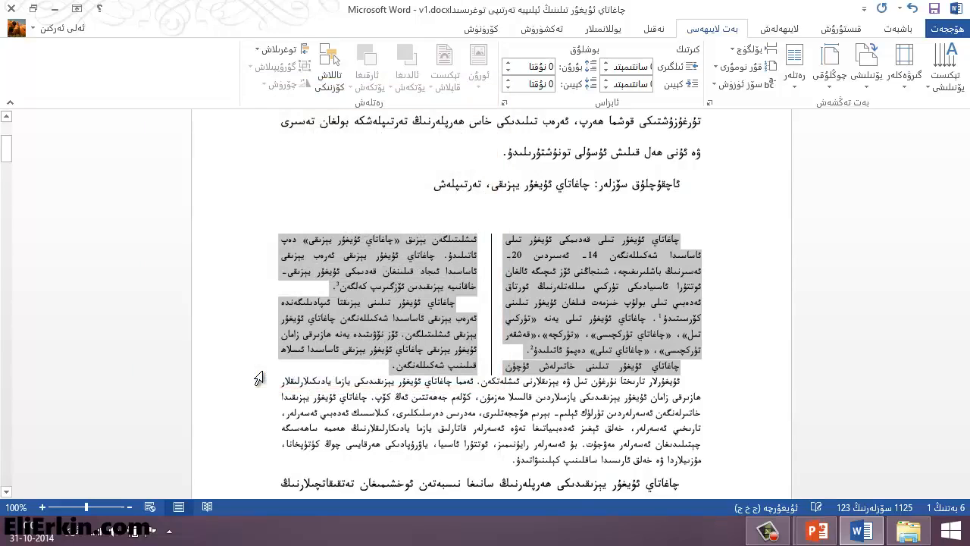
{"action": "left_click", "coordinate": [572, 288]}
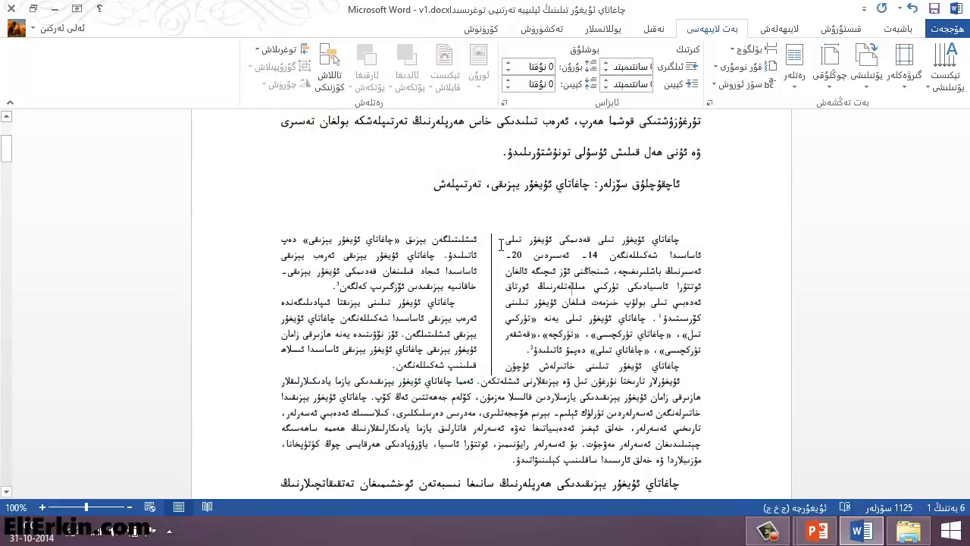
Step: Try the left and right column presets and a count of 3 columns for the two-column text, and discard the changes
{"action": "left_click", "coordinate": [682, 238]}
{"action": "left_click_drag", "start_coordinate": [682, 239], "coordinate": [395, 371]}
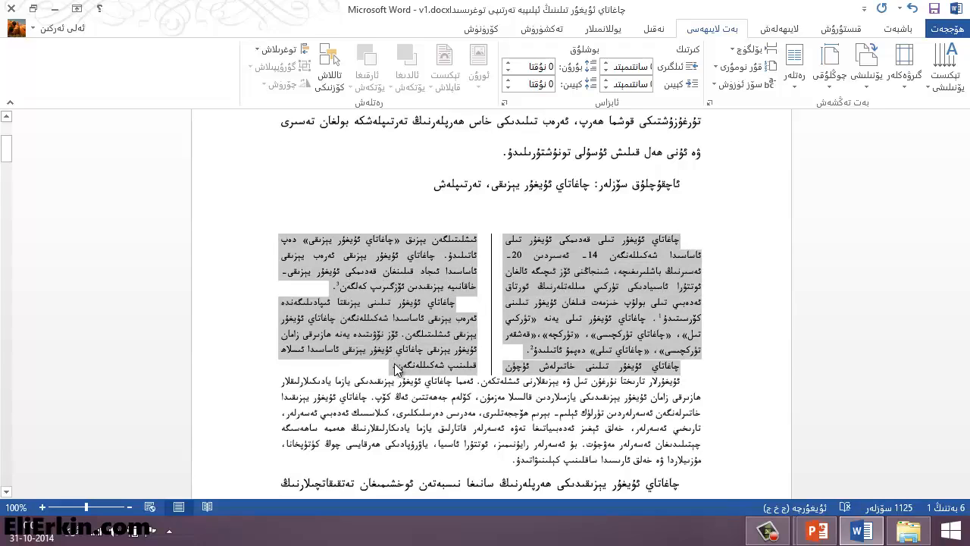
{"action": "left_click", "coordinate": [795, 90]}
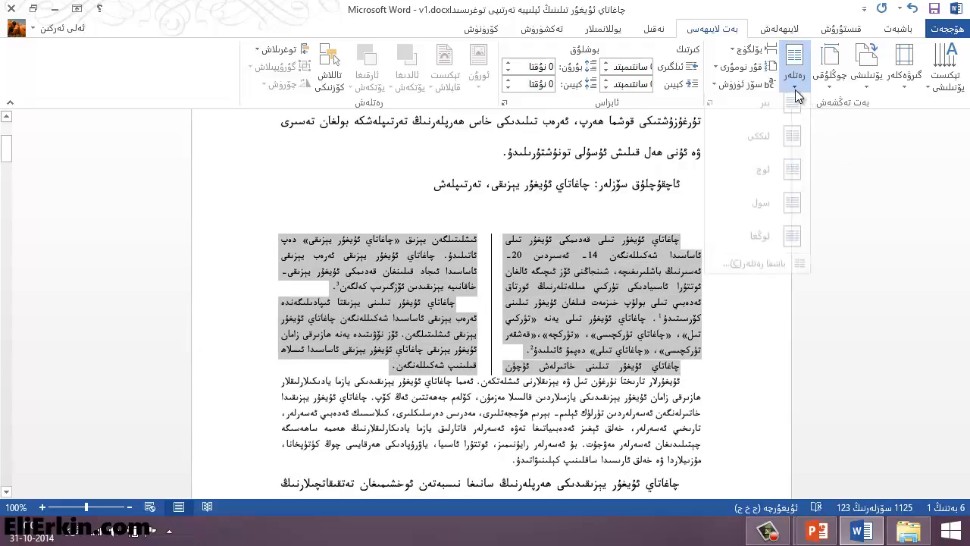
{"action": "left_click", "coordinate": [750, 269]}
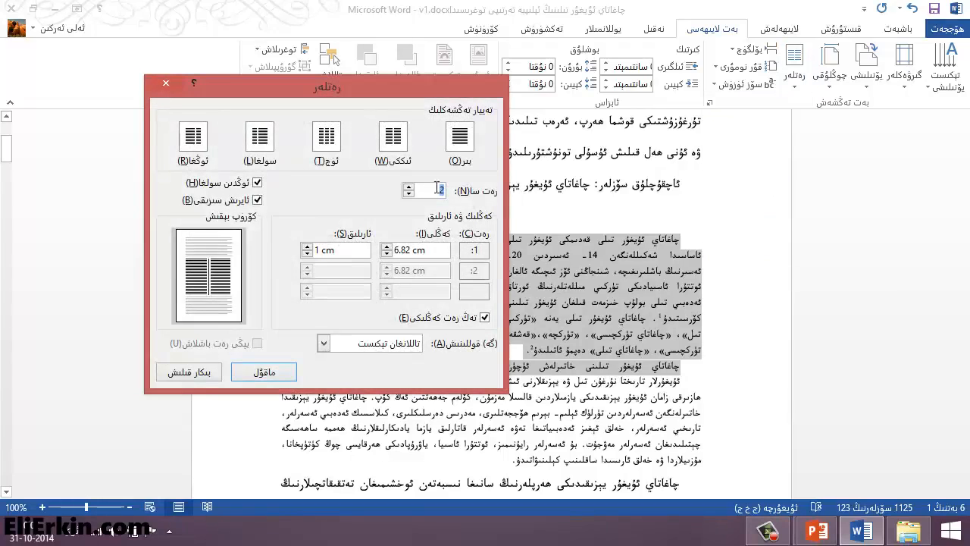
{"action": "left_click", "coordinate": [263, 144]}
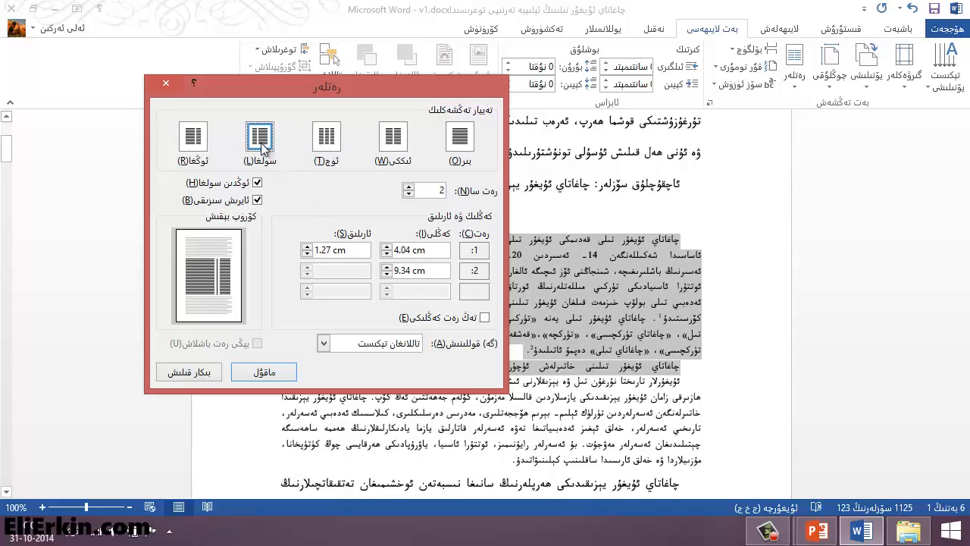
{"action": "left_click", "coordinate": [184, 141]}
{"action": "left_click", "coordinate": [258, 137]}
{"action": "left_click", "coordinate": [440, 271]}
{"action": "left_click", "coordinate": [408, 187]}
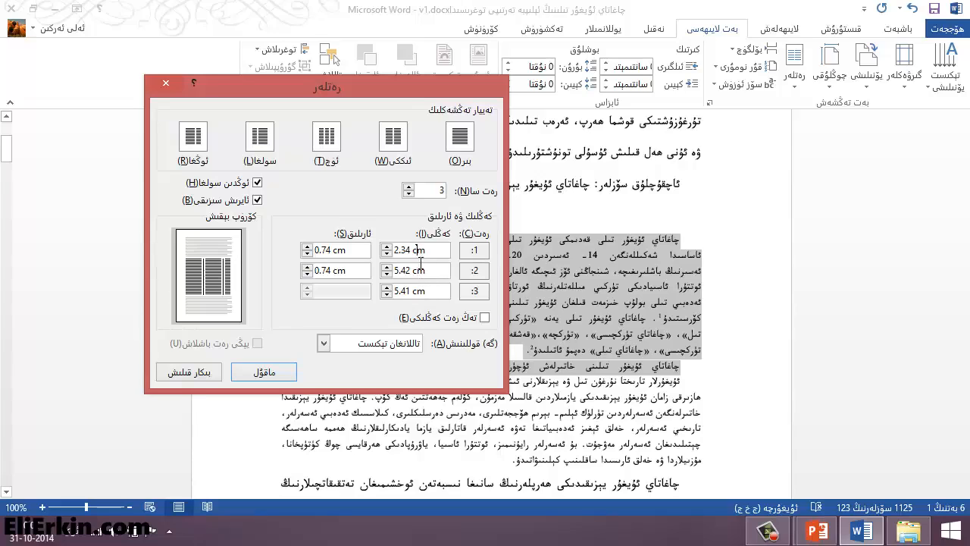
{"action": "left_click", "coordinate": [362, 248]}
{"action": "left_click", "coordinate": [351, 274]}
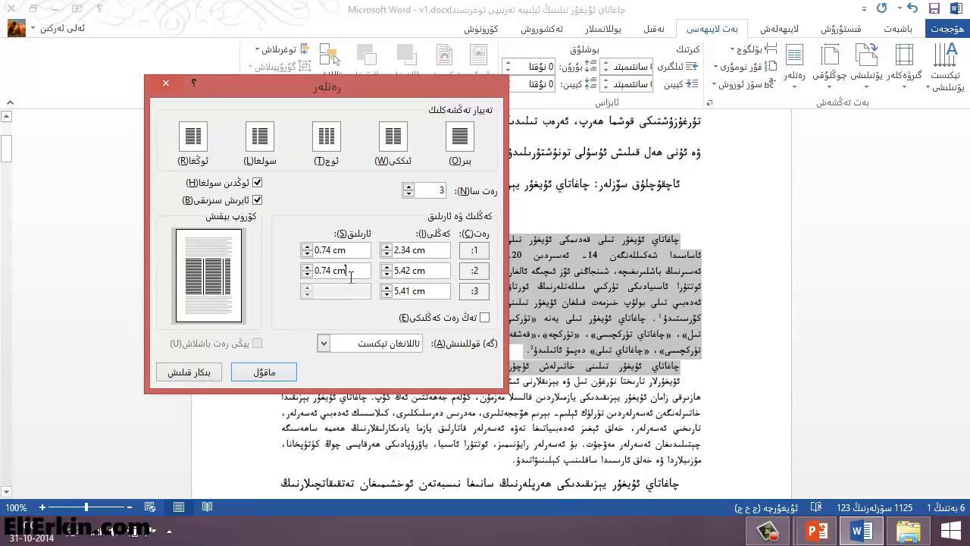
{"action": "left_click", "coordinate": [200, 374]}
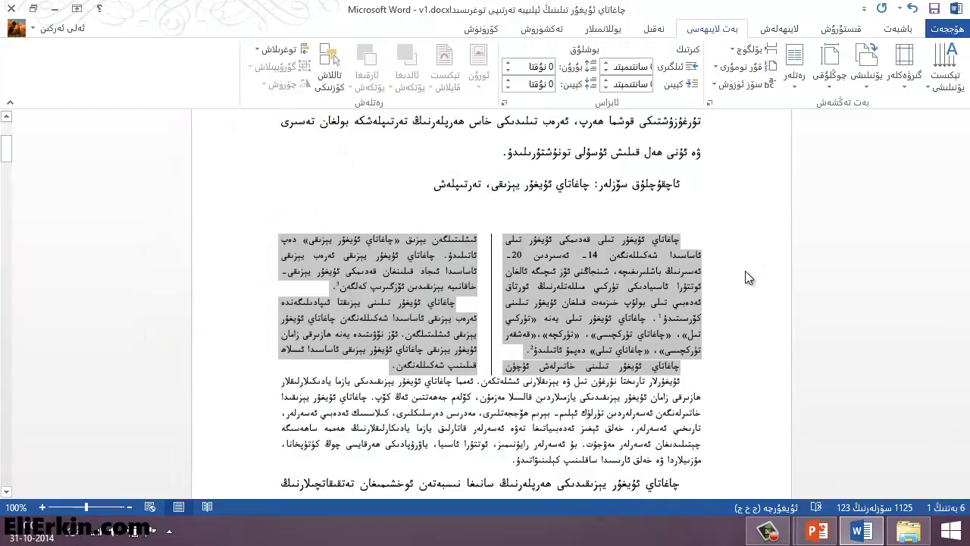